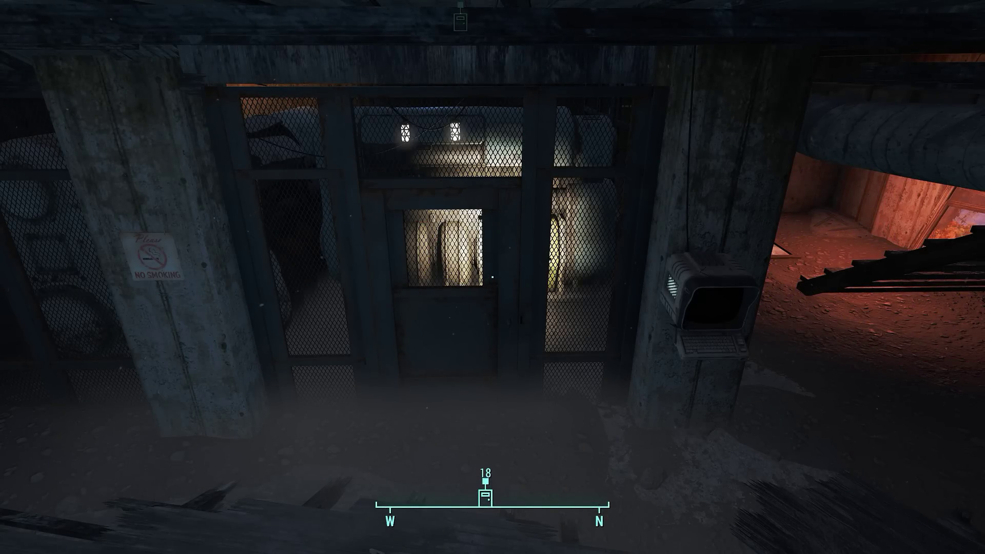
Try lockpicking the Novice security gate without the mod until a bobby pin breaks, leaving 6.
key(w)
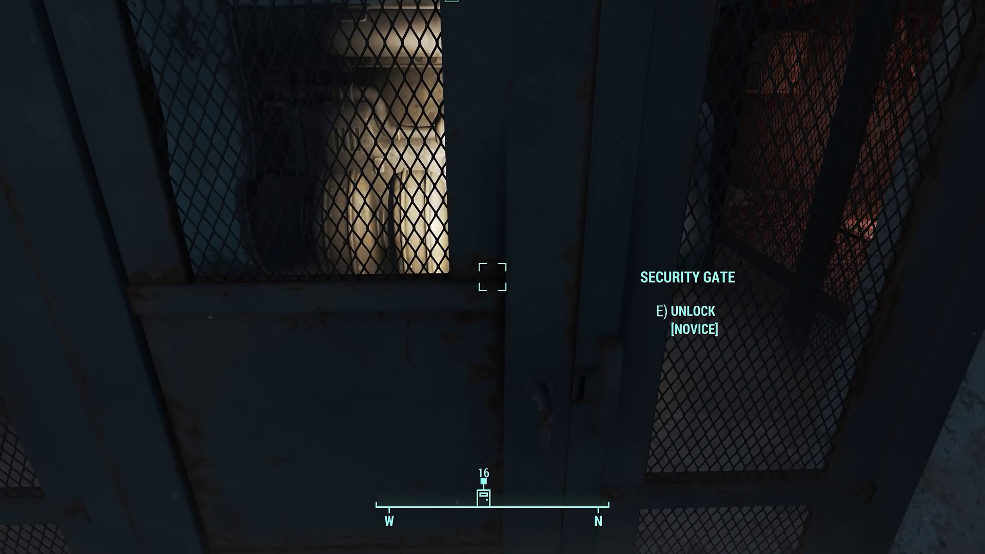
key(e)
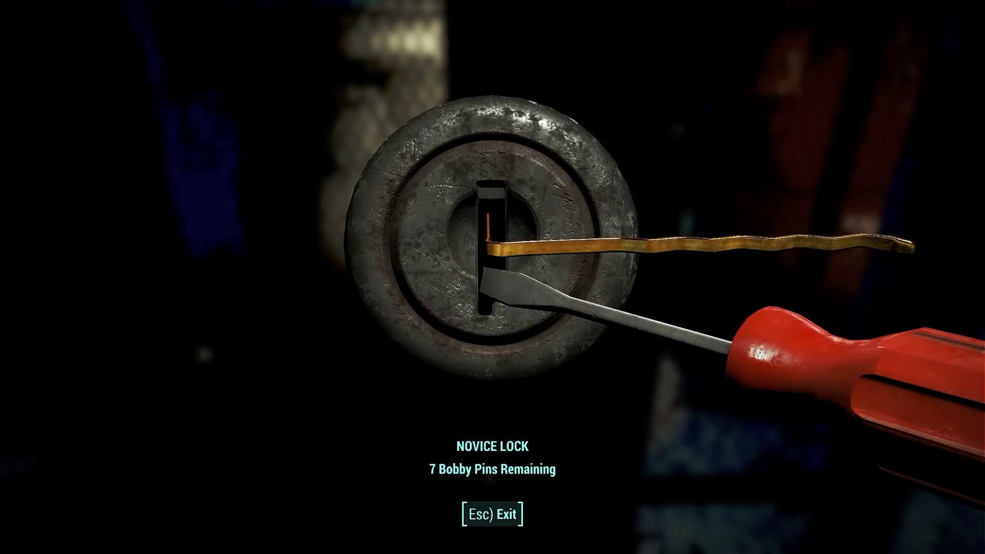
key(d)
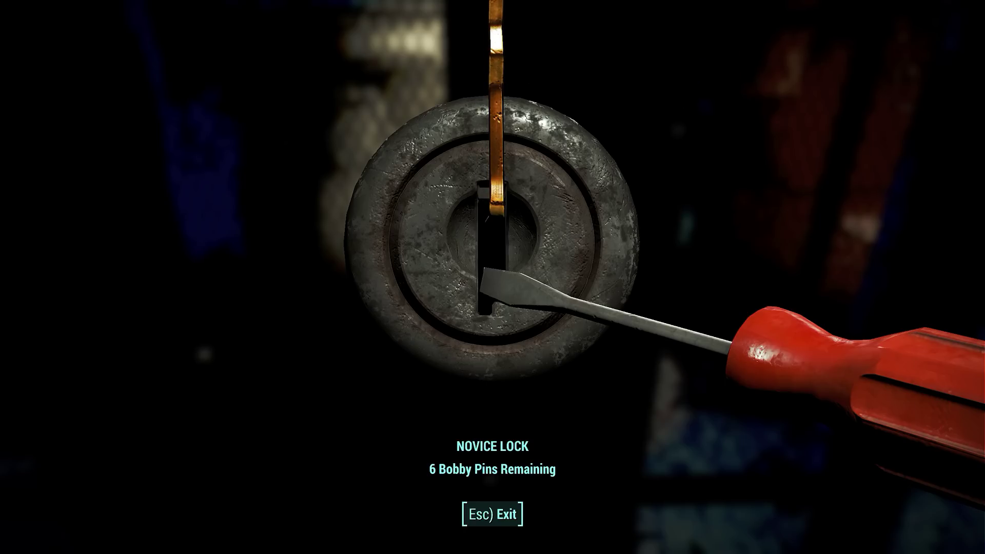
key(Escape)
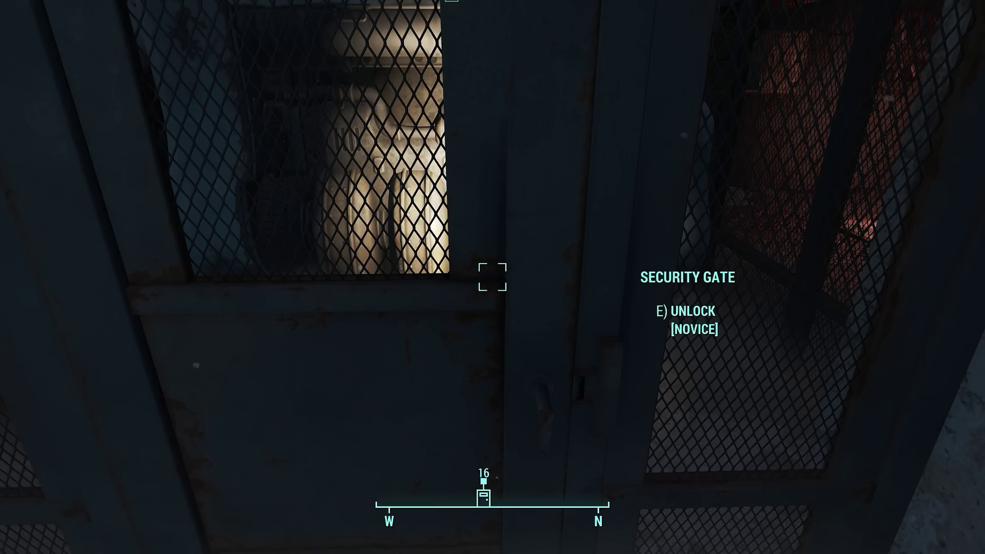
key(d)
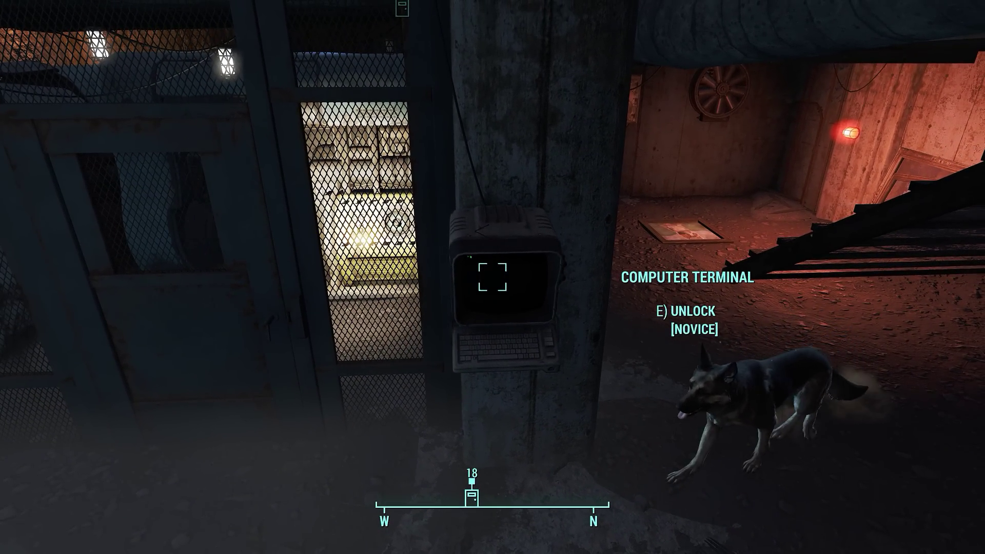
key(w)
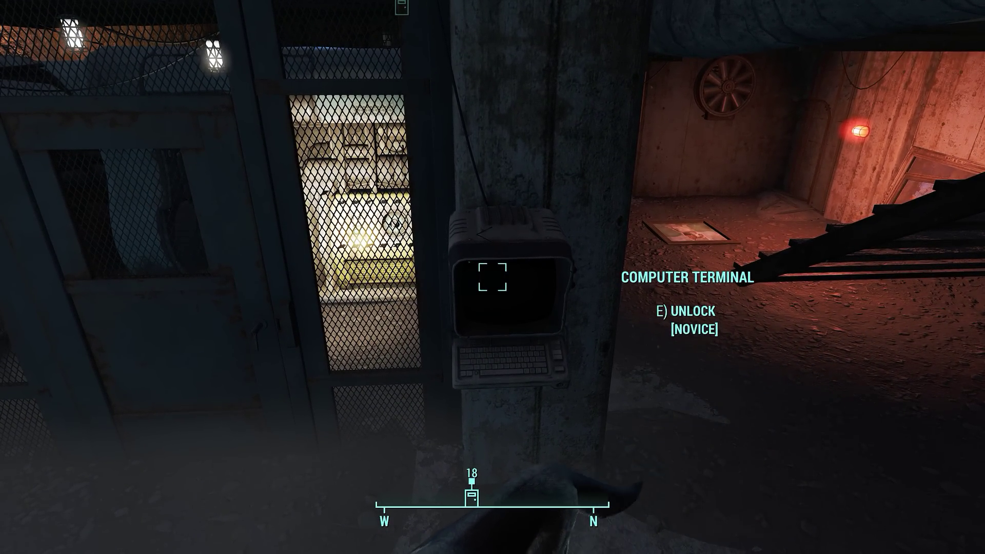
key(e)
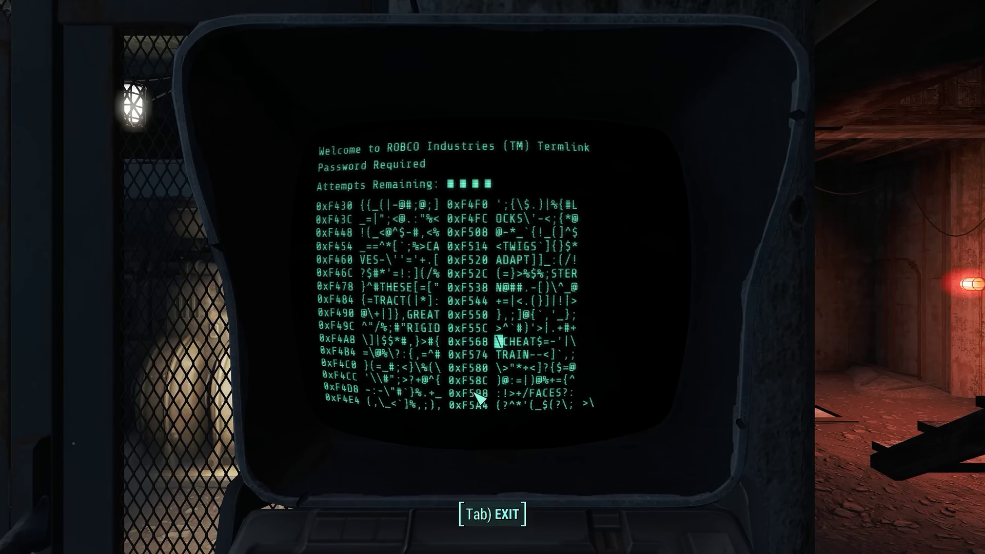
key(Tab)
key(a)
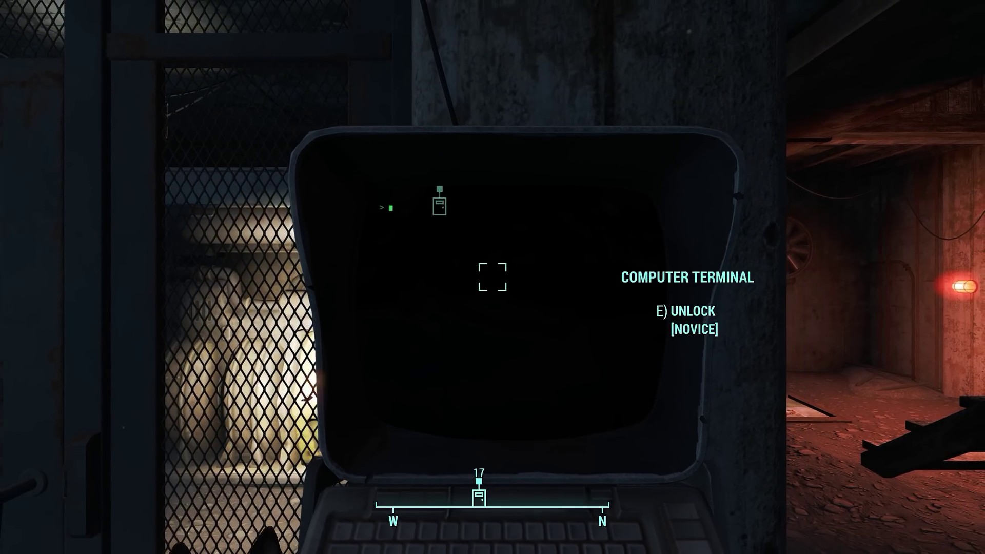
key(s)
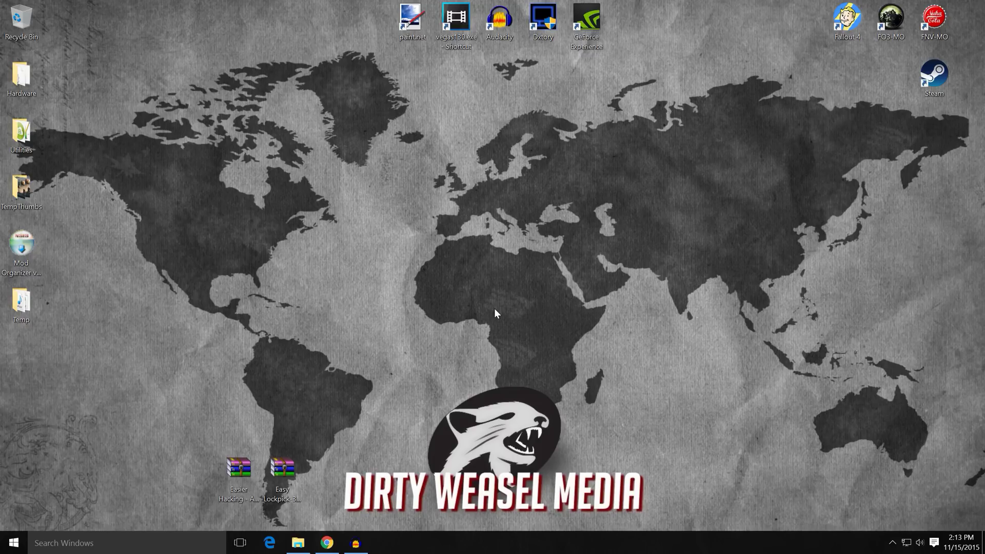
Bring up the Easier Hacking with Options Nexus Mods page in the browser.
click(327, 542)
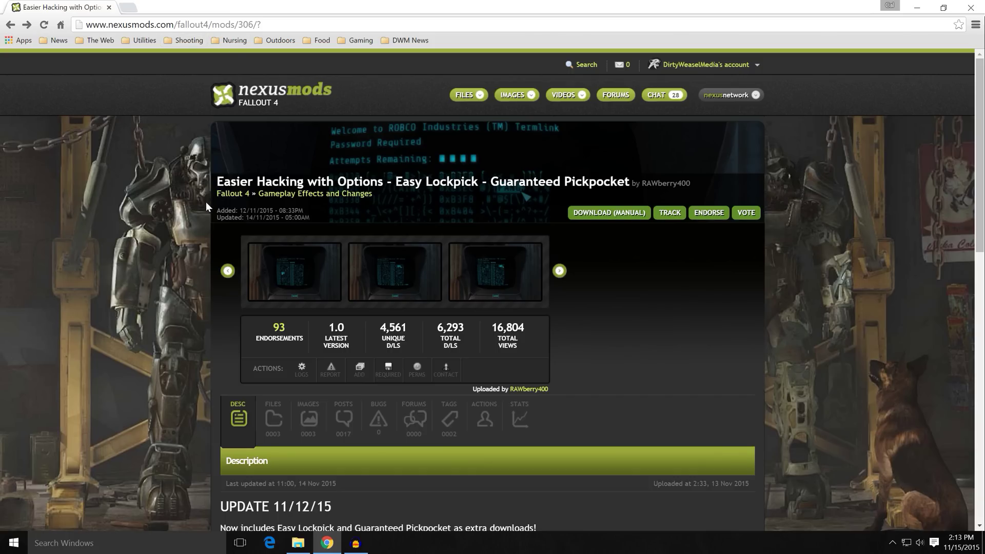
Scroll down through the mod page's Installation section, then back up to the description.
scroll(201, 263, down, 2)
scroll(201, 263, up, 2)
scroll(201, 262, down, 5)
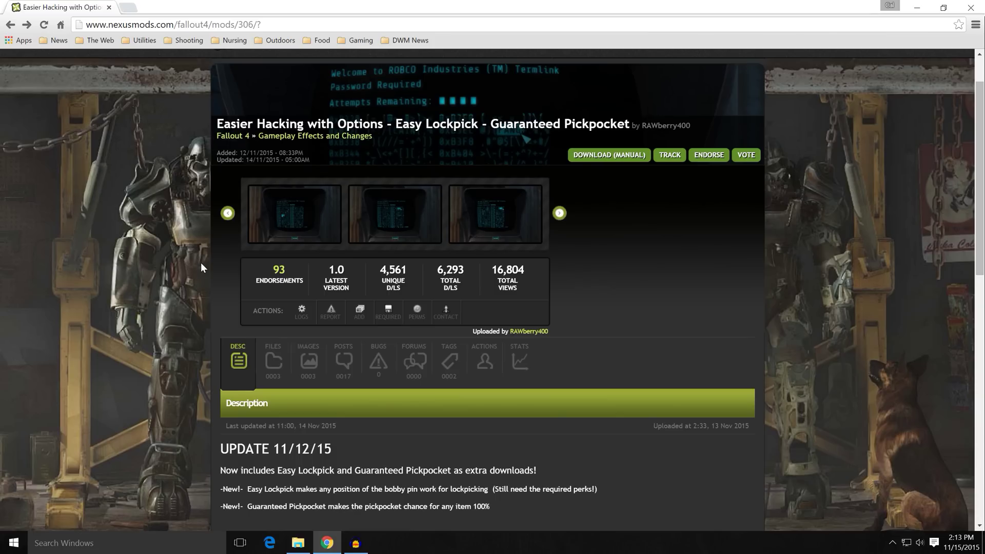
scroll(201, 262, down, 2)
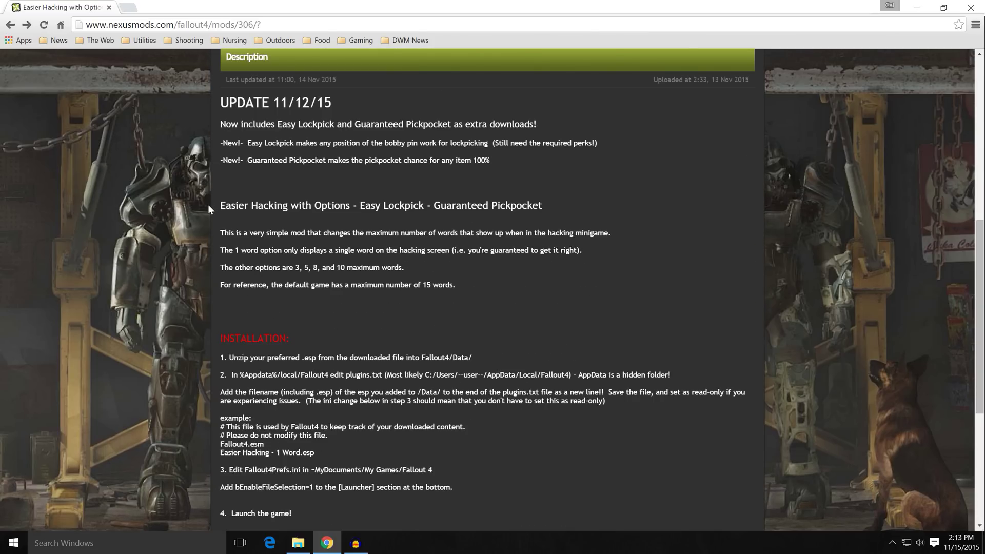
scroll(208, 208, down, 1)
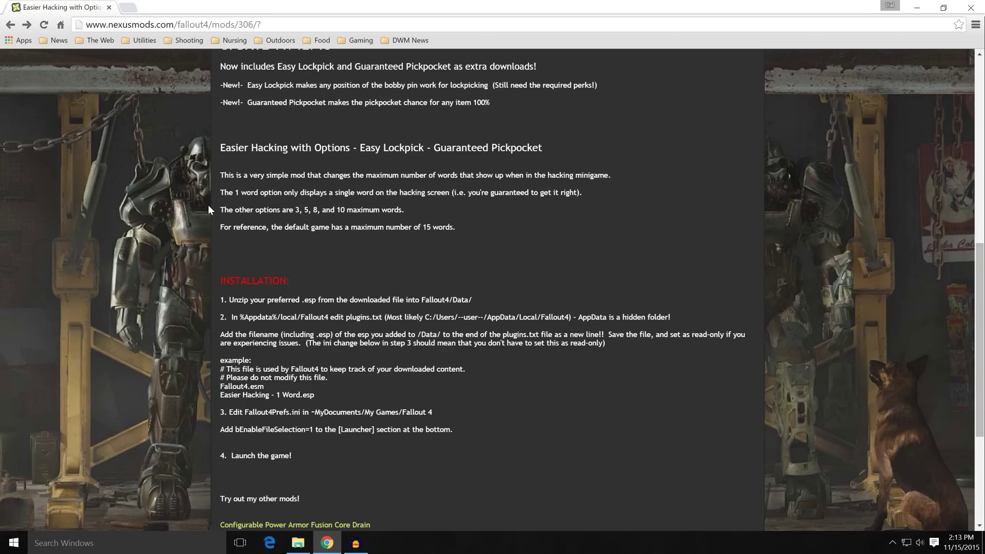
scroll(208, 208, down, 2)
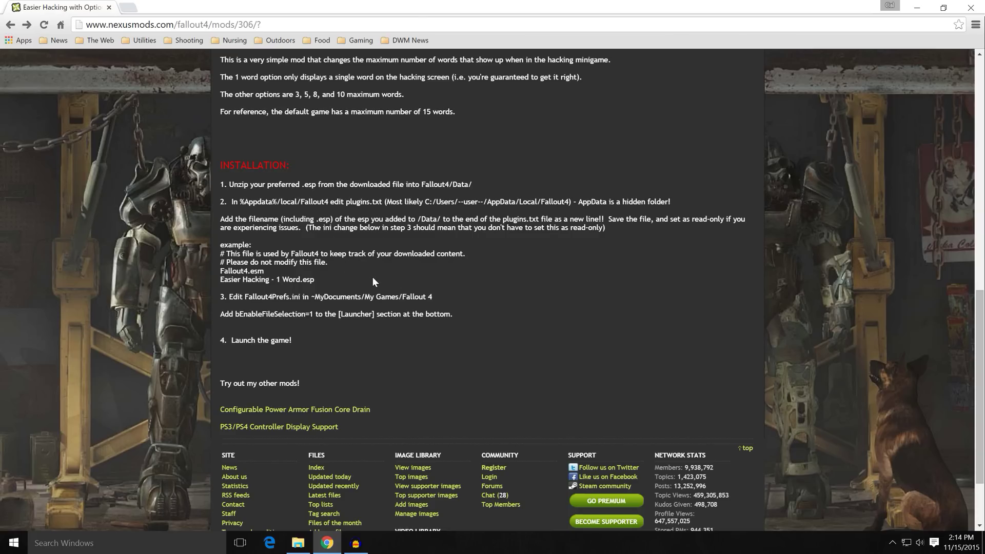
scroll(342, 290, up, 9)
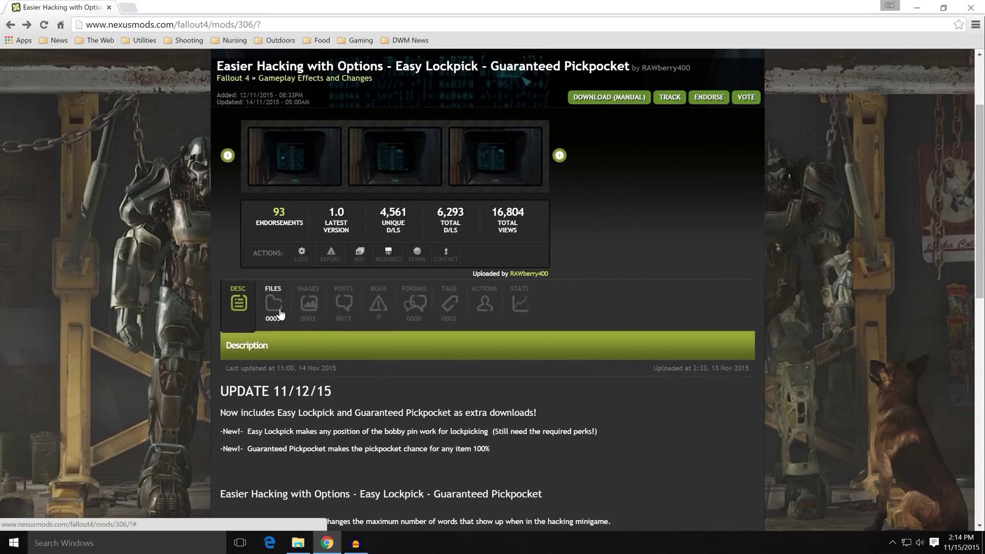
Show the FILES tab's Main Files: Easier Hacking - All Options, Easy Lockpick, Guaranteed Pickpocket.
click(280, 314)
scroll(197, 306, down, 3)
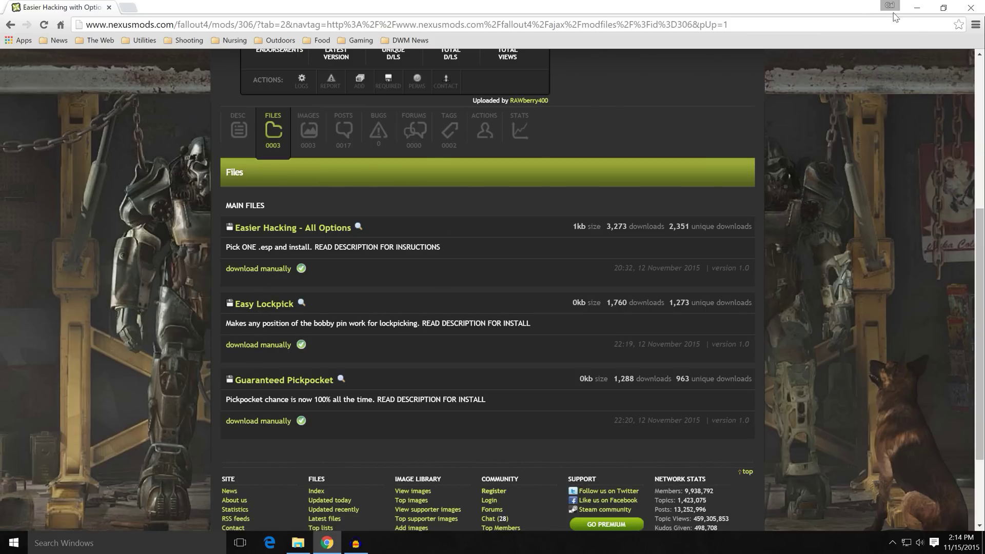
Minimize the browser and move both downloaded mod archives higher on the desktop.
click(917, 8)
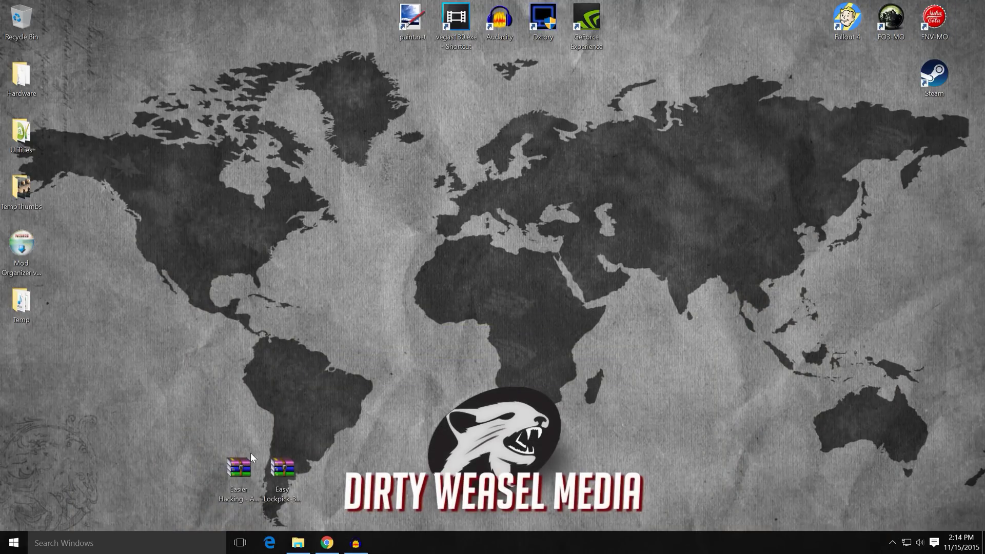
drag(248, 468, 251, 118)
drag(280, 461, 244, 259)
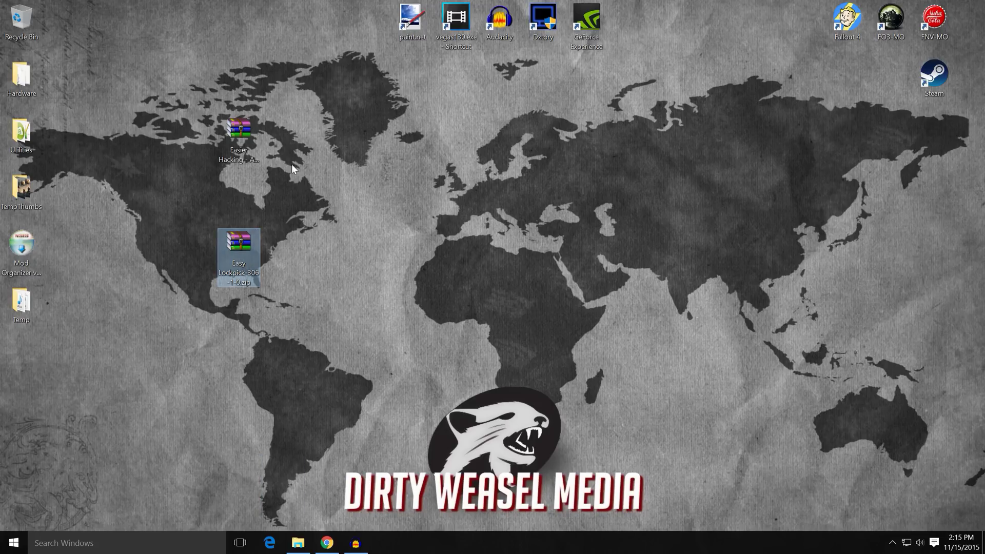
Open the Easier Hacking archive in WinRAR and drag Easier Hacking - 1 Word.esp onto the desktop.
double_click(239, 138)
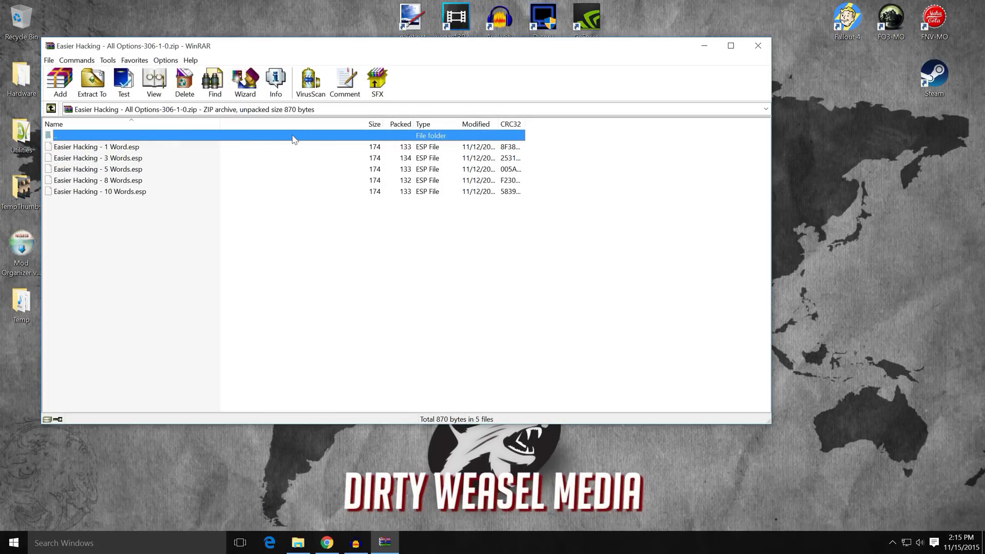
mouse_move(398, 51)
mouse_down()
mouse_move(492, 124)
mouse_move(515, 170)
mouse_move(388, 68)
mouse_move(387, 51)
mouse_up()
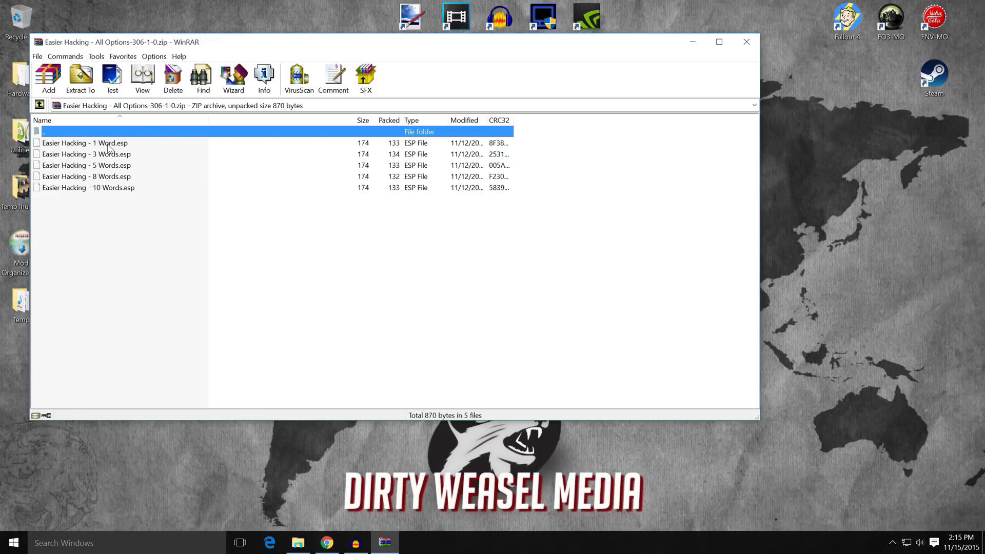
click(109, 144)
drag(109, 148, 805, 161)
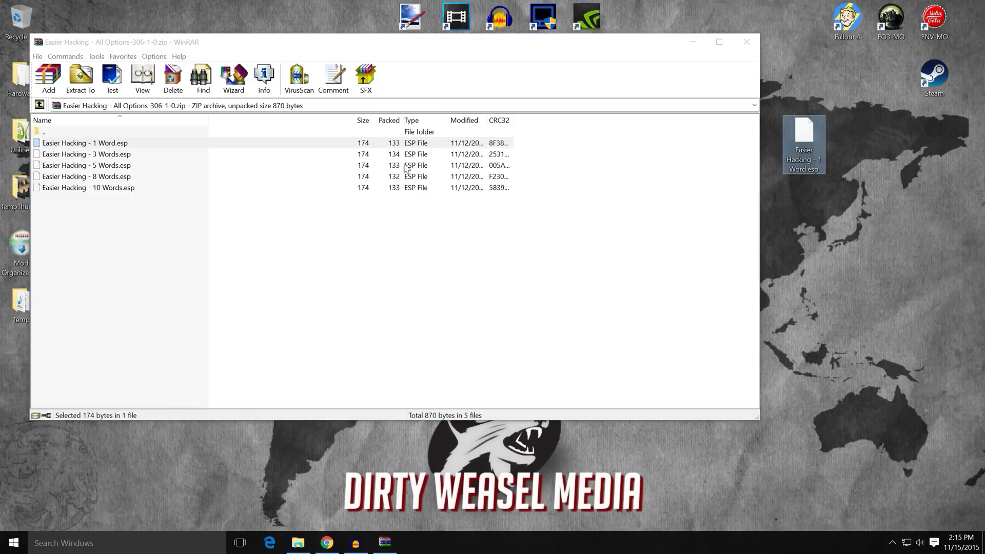
Extract Easy Lockpick.esp from its archive onto the desktop.
click(744, 43)
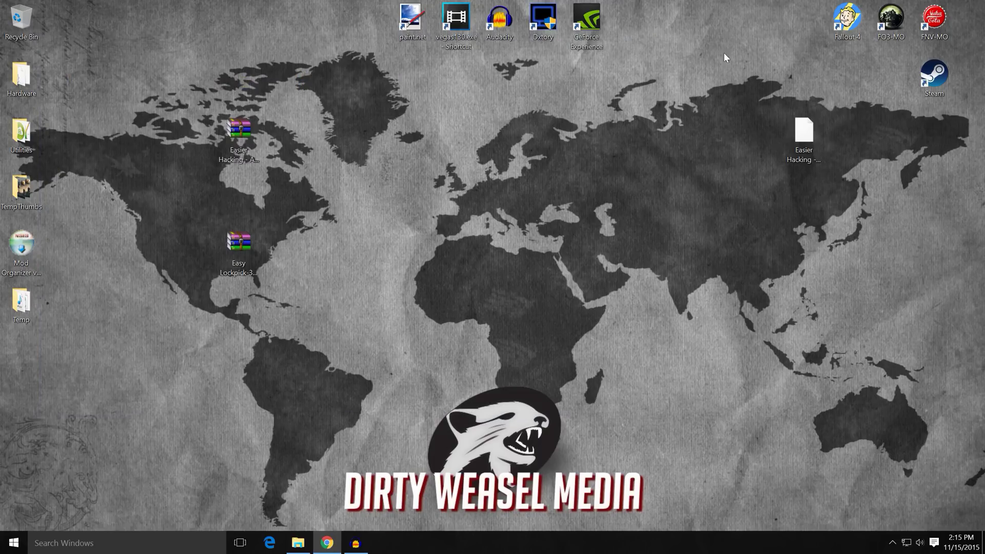
double_click(237, 245)
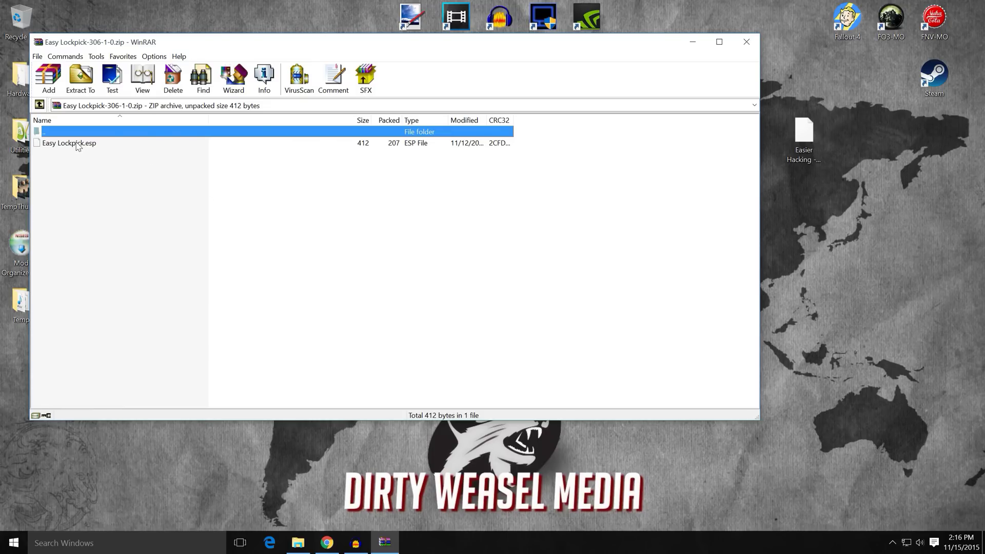
drag(77, 146, 798, 236)
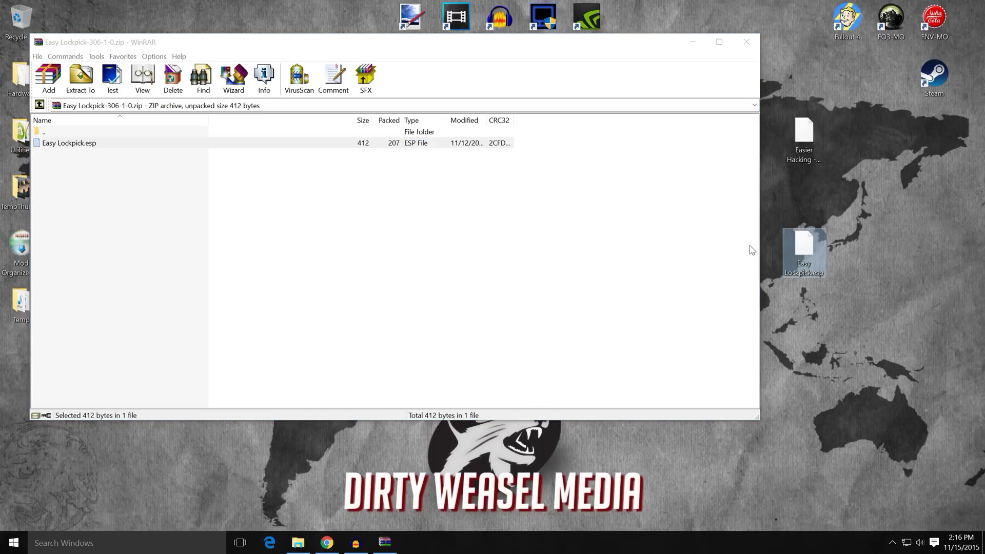
click(746, 41)
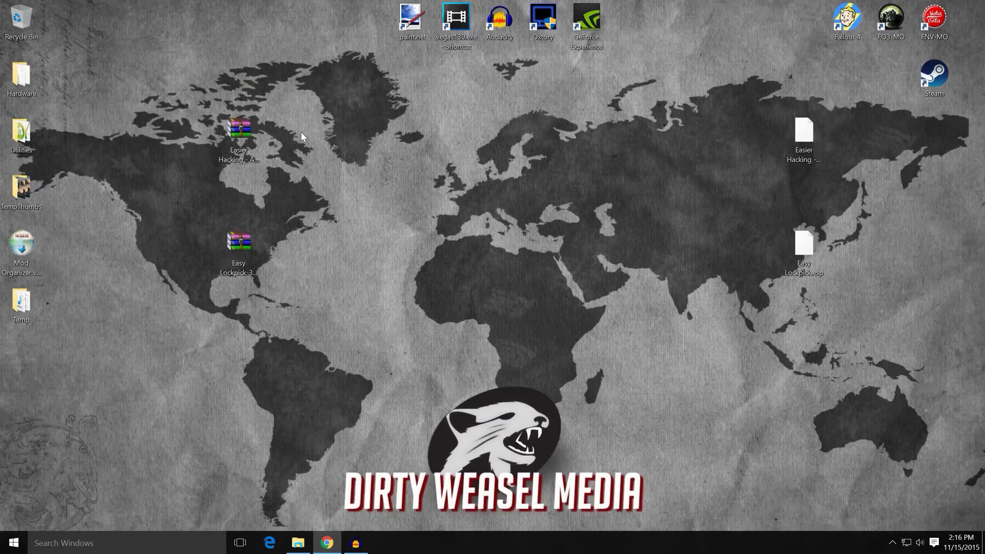
Recycle both mod archives and stack the two .esp files on the desktop's left.
drag(243, 131, 21, 19)
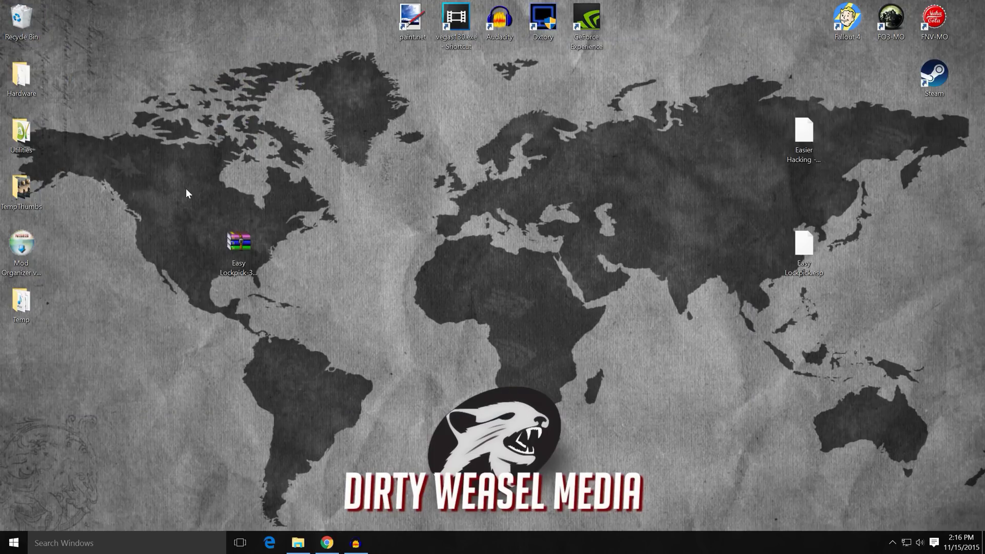
drag(238, 245, 25, 19)
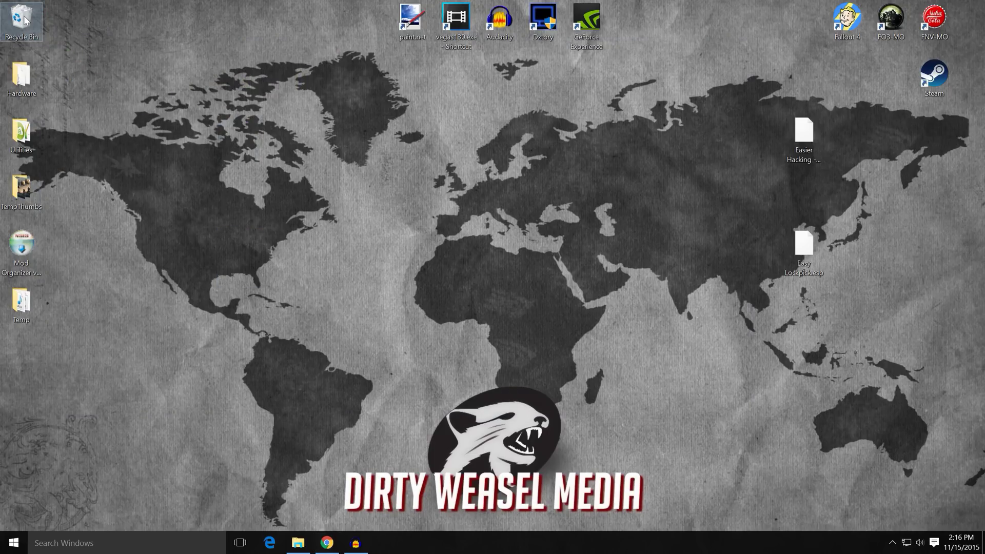
drag(804, 135, 143, 85)
drag(783, 236, 148, 158)
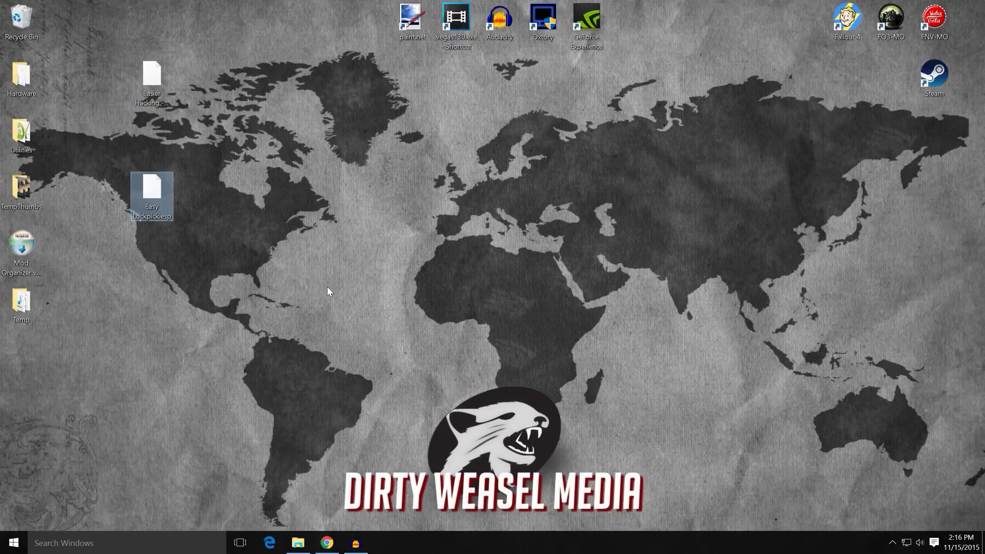
Open File Explorer, browse the drives, and settle on the Games (G:) drive.
click(300, 543)
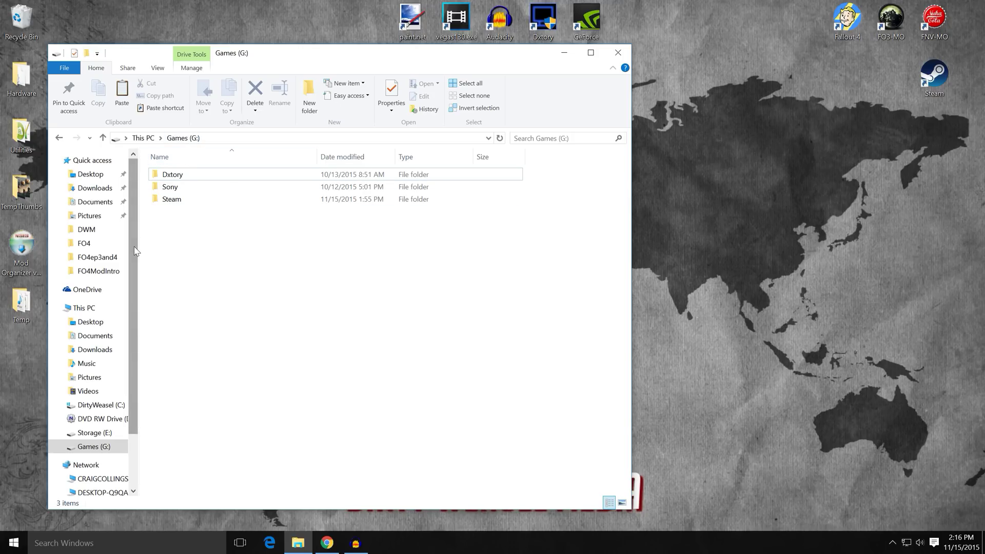
scroll(136, 251, down, 2)
scroll(136, 251, up, 2)
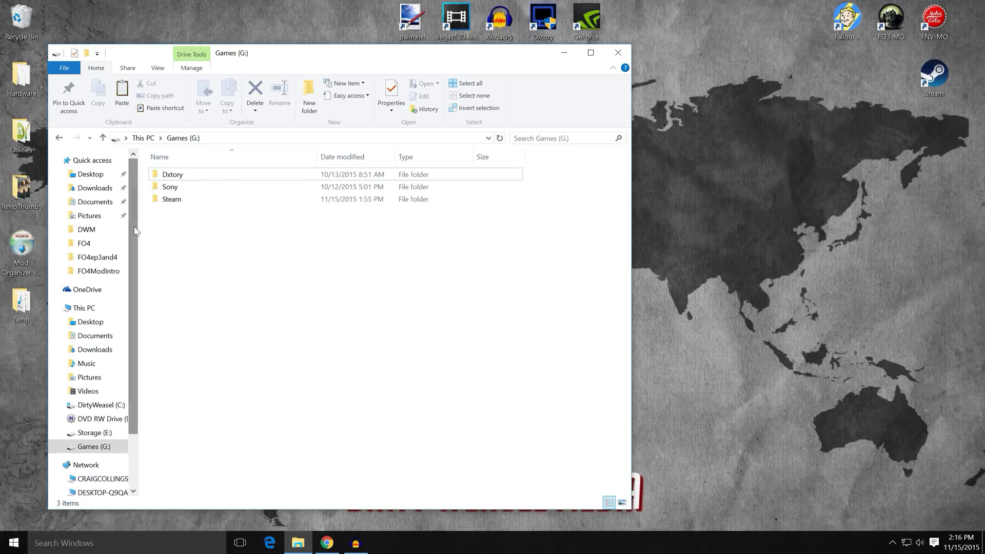
scroll(136, 231, down, 2)
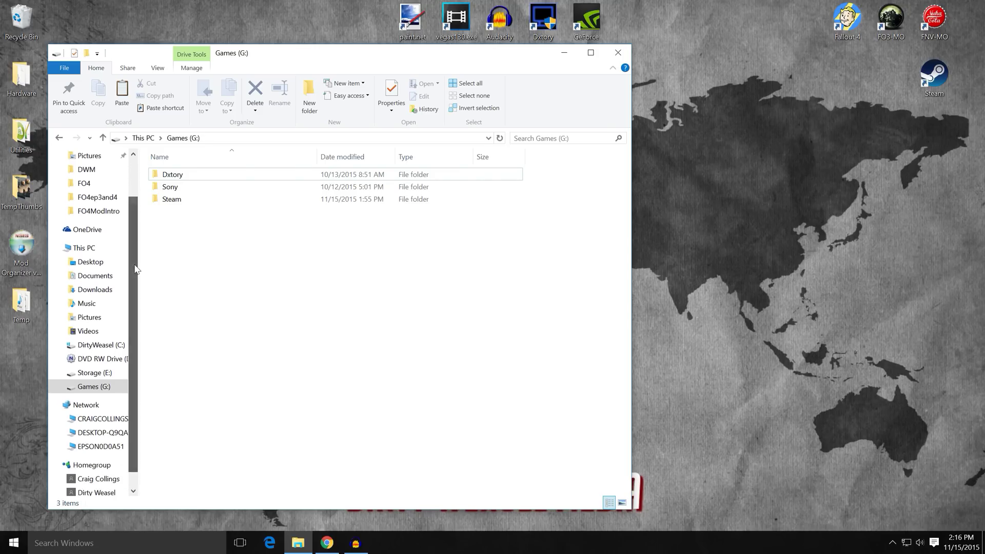
click(176, 314)
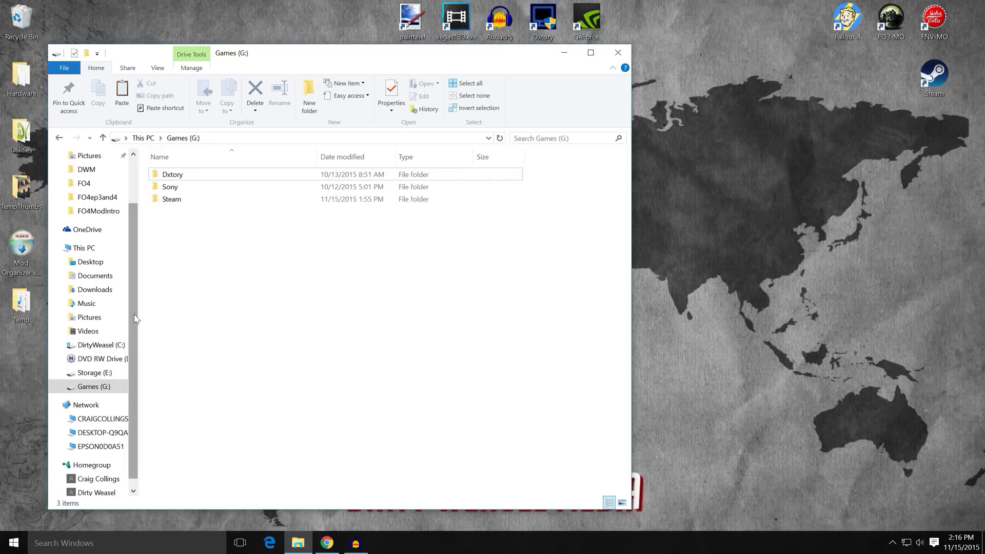
click(105, 344)
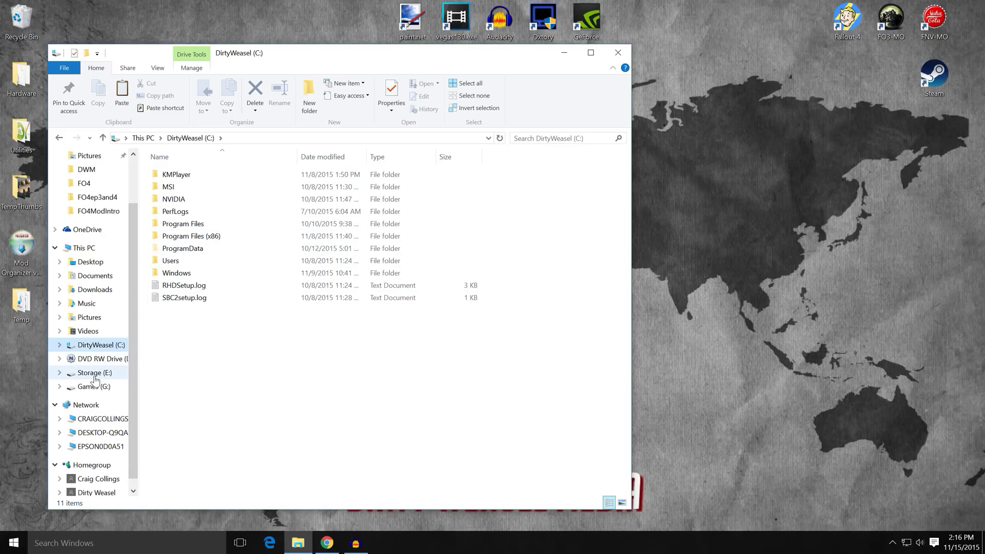
click(93, 386)
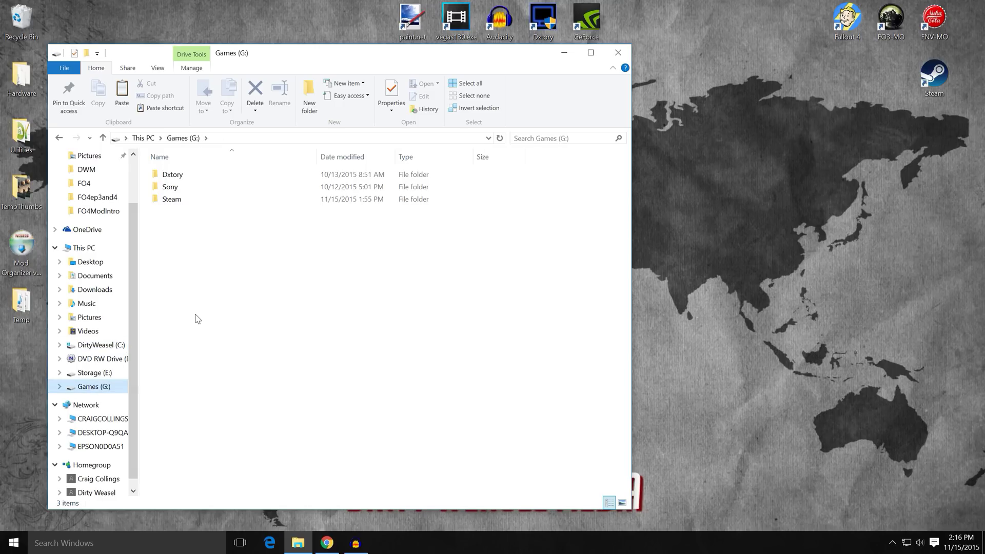
Navigate to G:\Steam\steamapps\common\Fallout 4\Data.
double_click(174, 200)
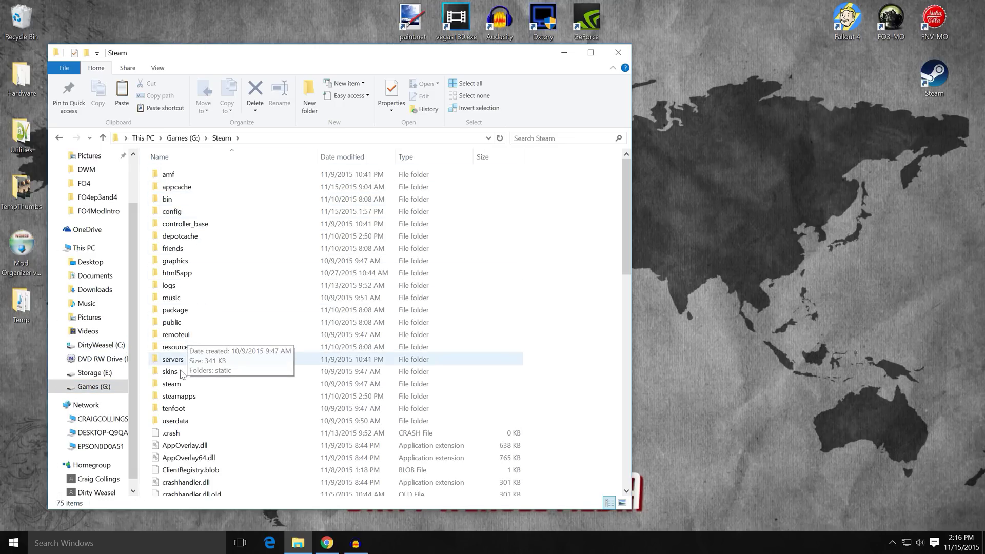
double_click(180, 396)
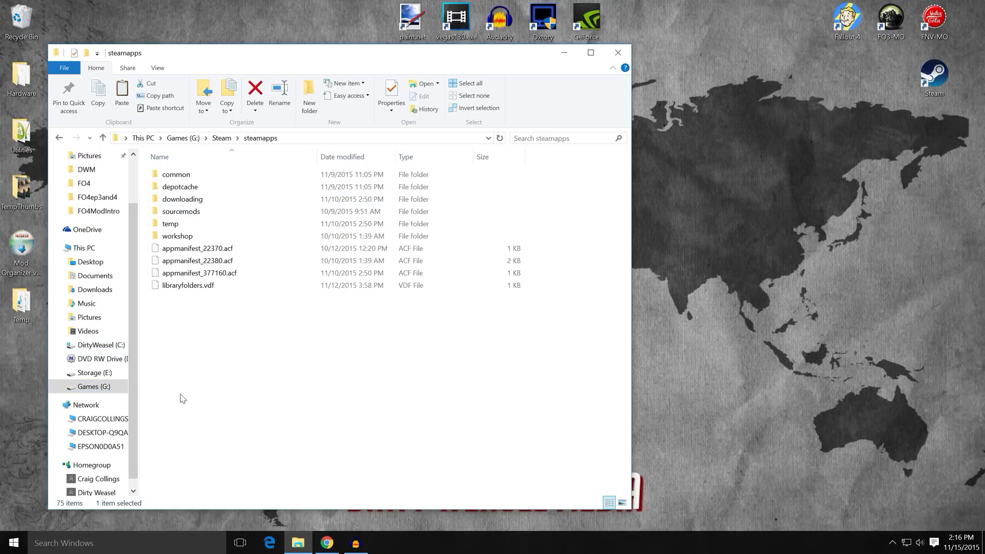
double_click(194, 174)
double_click(177, 199)
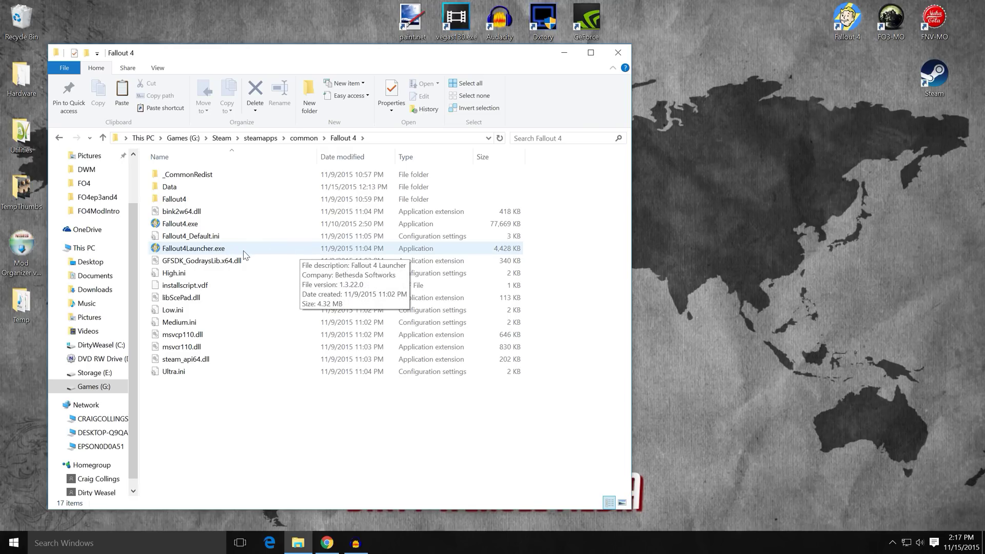
double_click(195, 191)
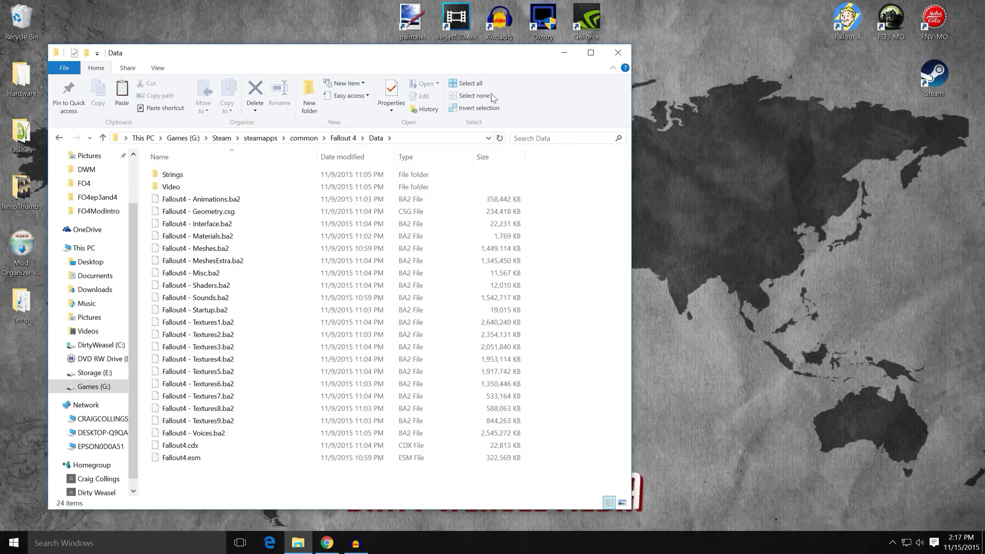
Copy Easier Hacking - 1 Word.esp and Easy Lockpick.esp from the desktop into the Data folder.
drag(456, 61, 646, 44)
click(149, 80)
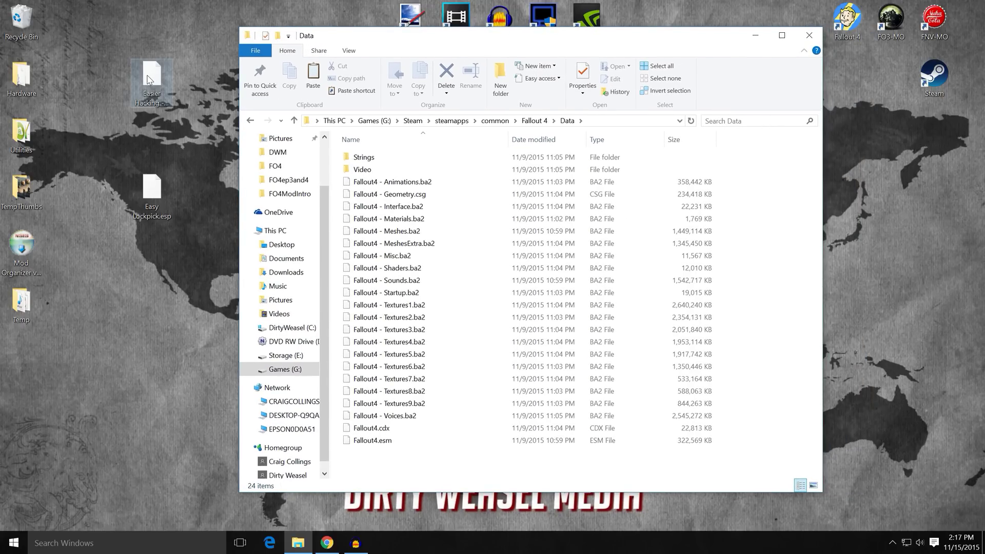
drag(149, 80, 356, 449)
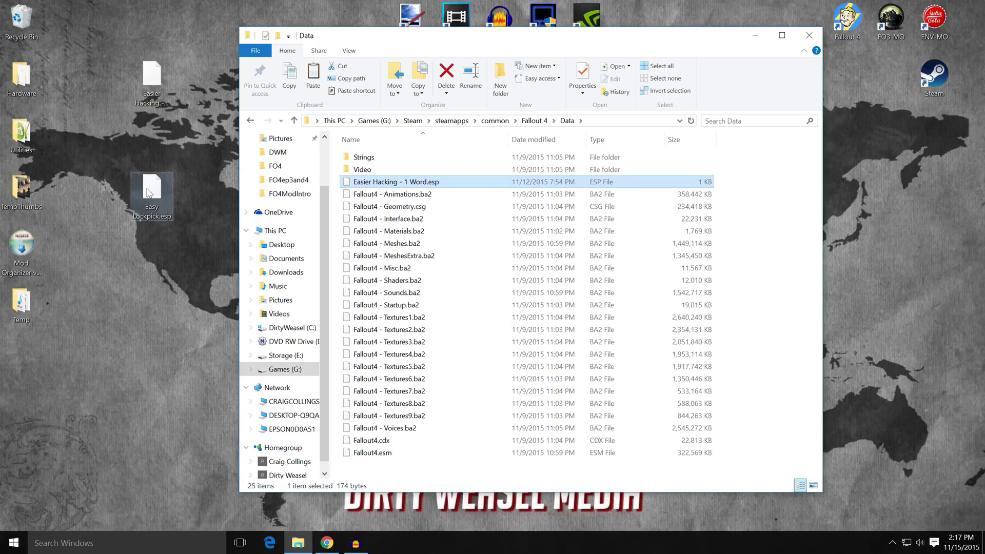
drag(152, 191, 348, 461)
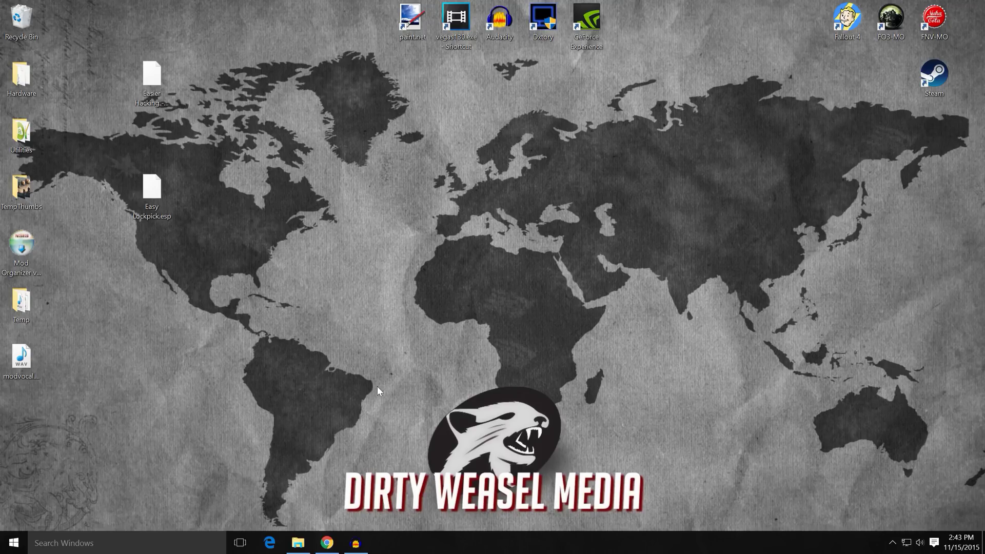
click(296, 539)
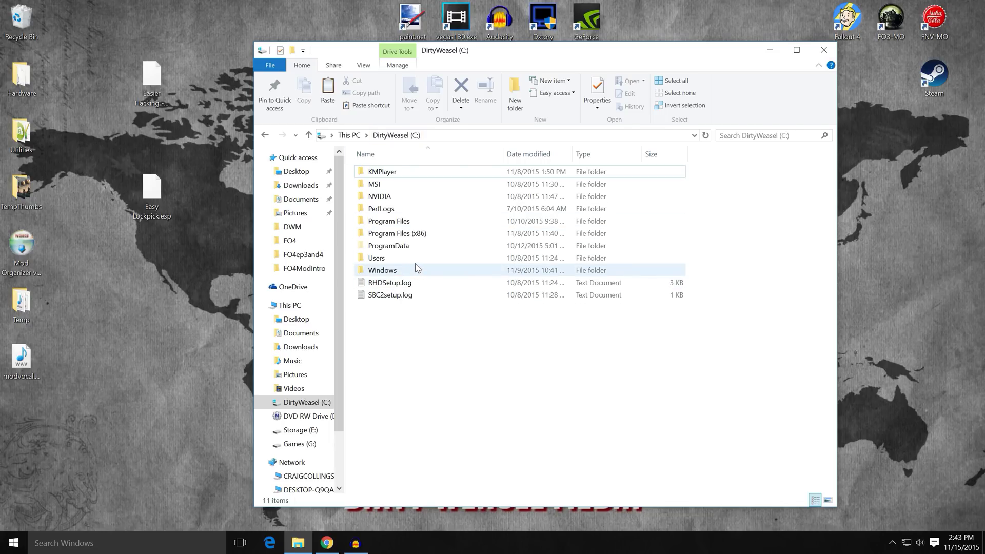
Open C:\Users and the user's profile folder, select AppData, and open folder options.
double_click(395, 258)
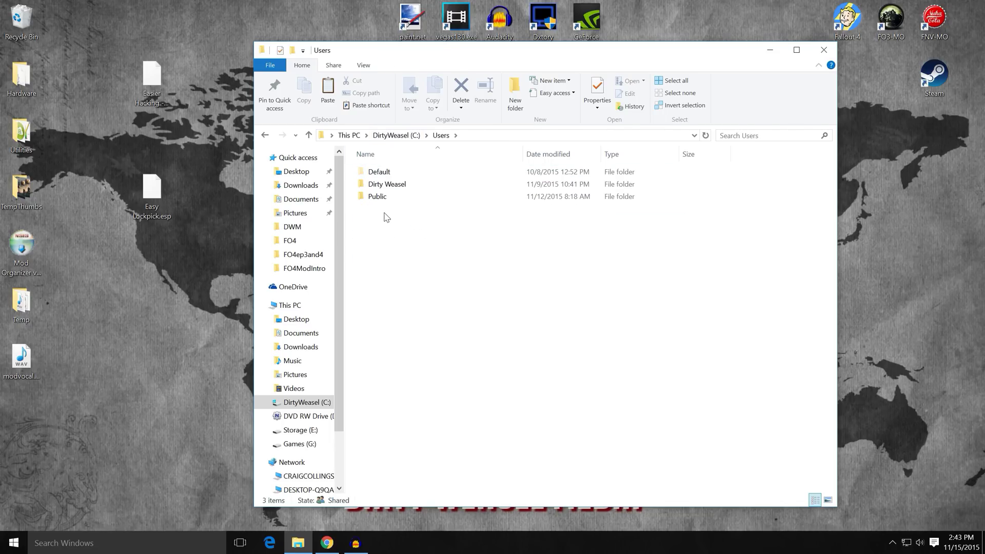
mouse_move(400, 191)
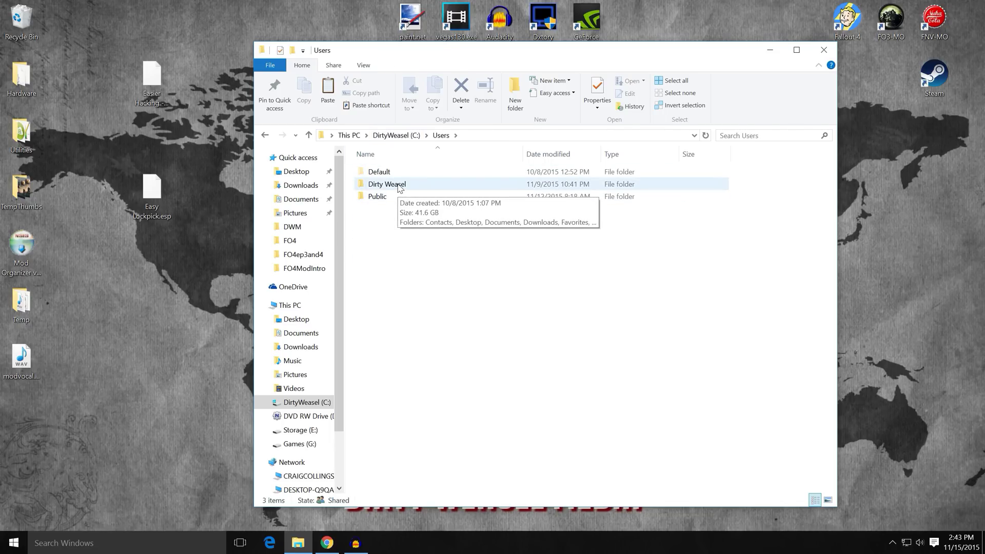
double_click(399, 186)
click(399, 187)
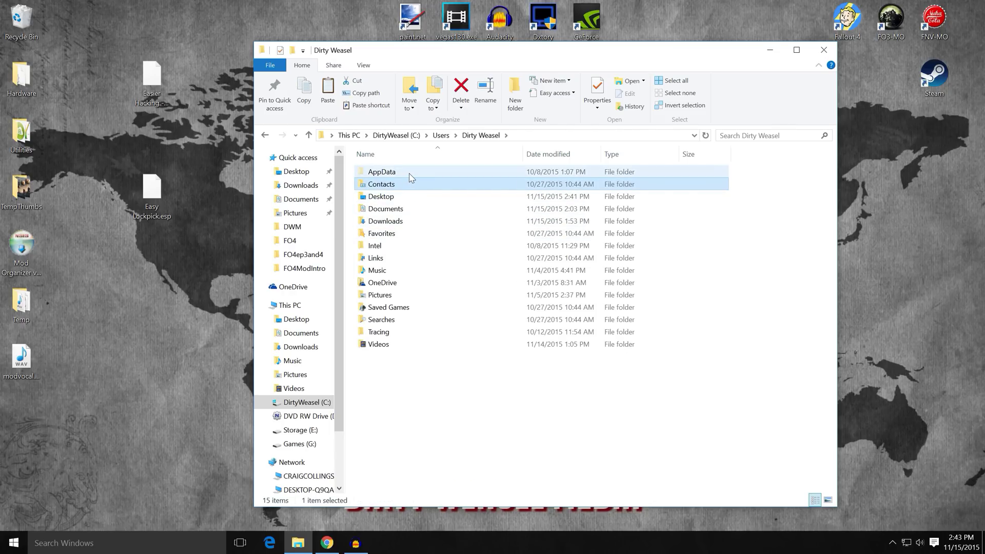
click(411, 174)
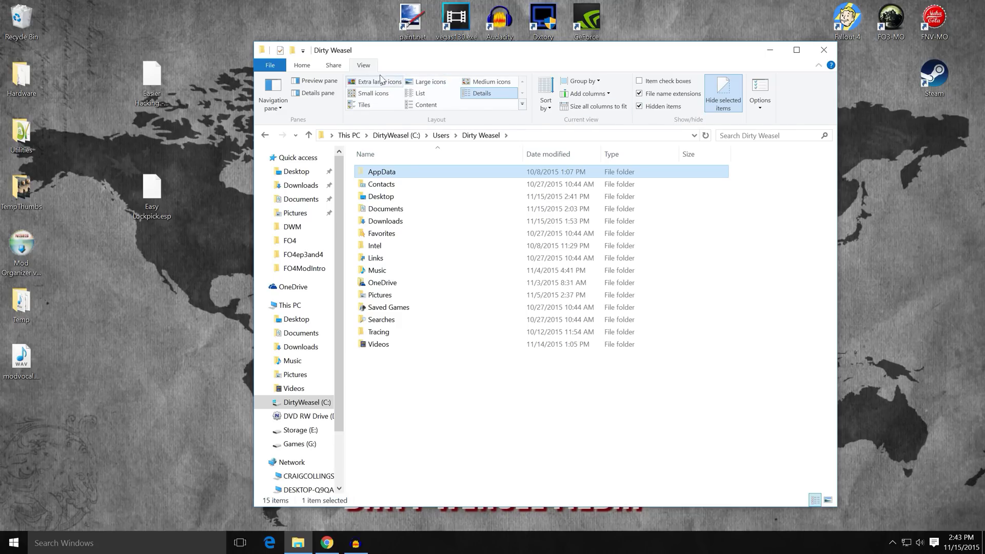
click(759, 93)
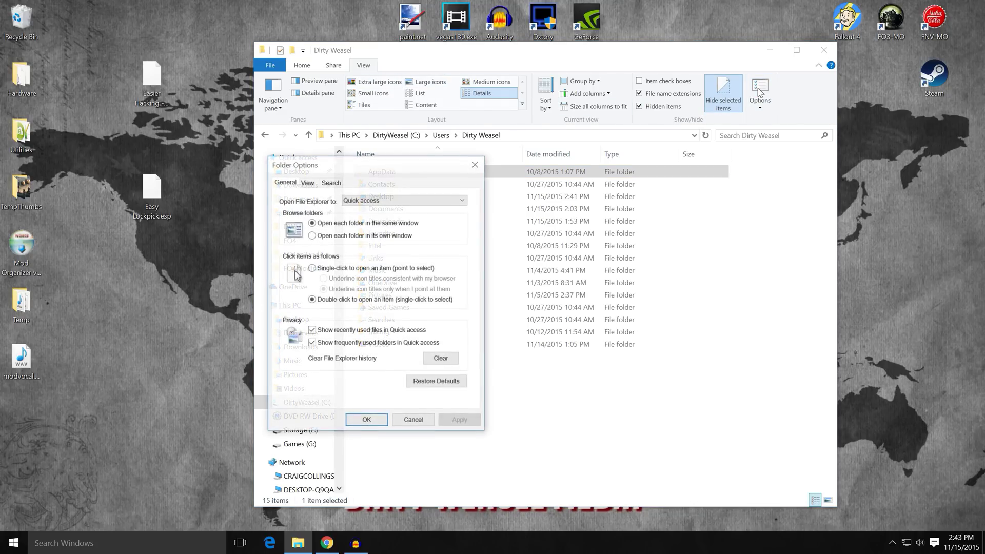
Turn on showing hidden files and folders in Folder Options and apply it.
click(307, 183)
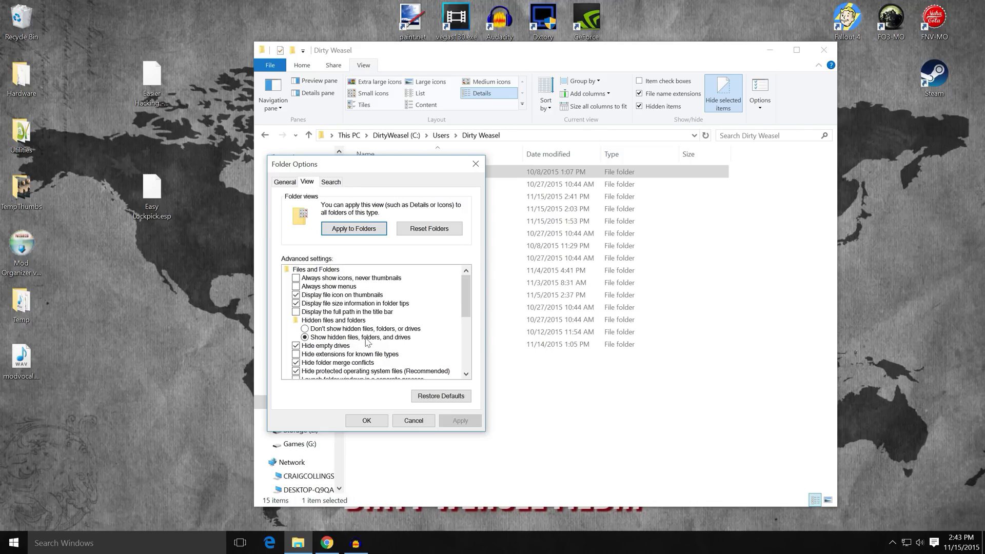
click(305, 329)
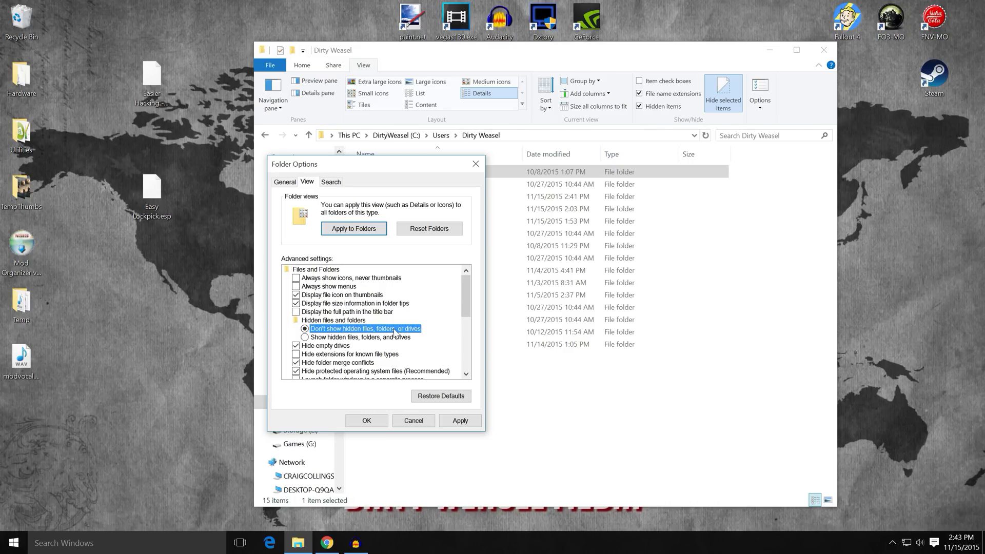
click(305, 337)
click(456, 421)
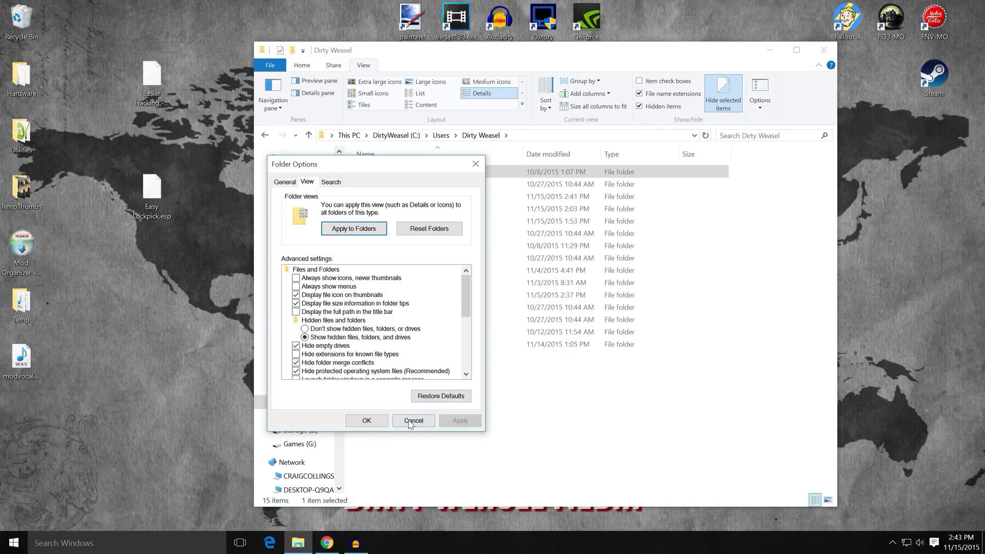
click(370, 423)
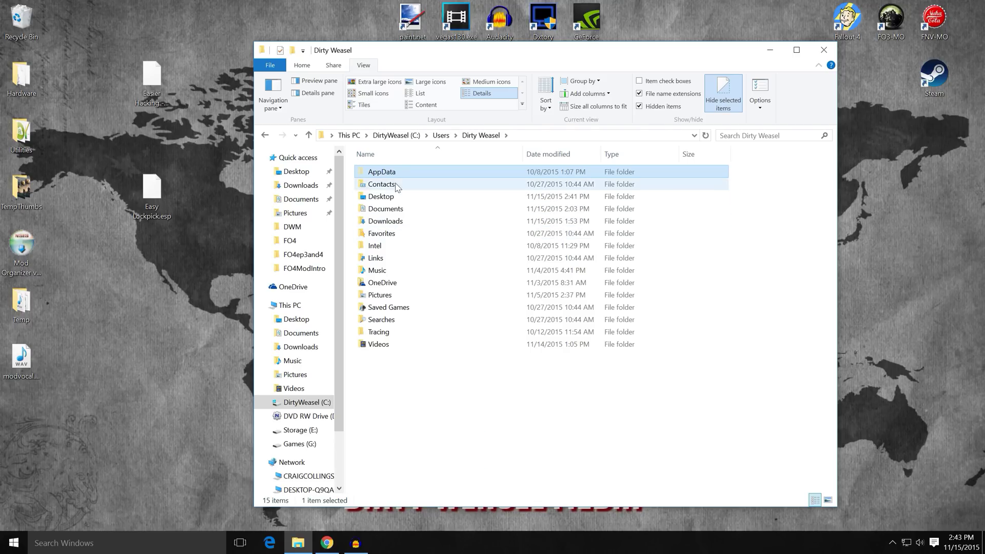
Open plugins.txt from AppData\Local\Fallout4.
double_click(396, 174)
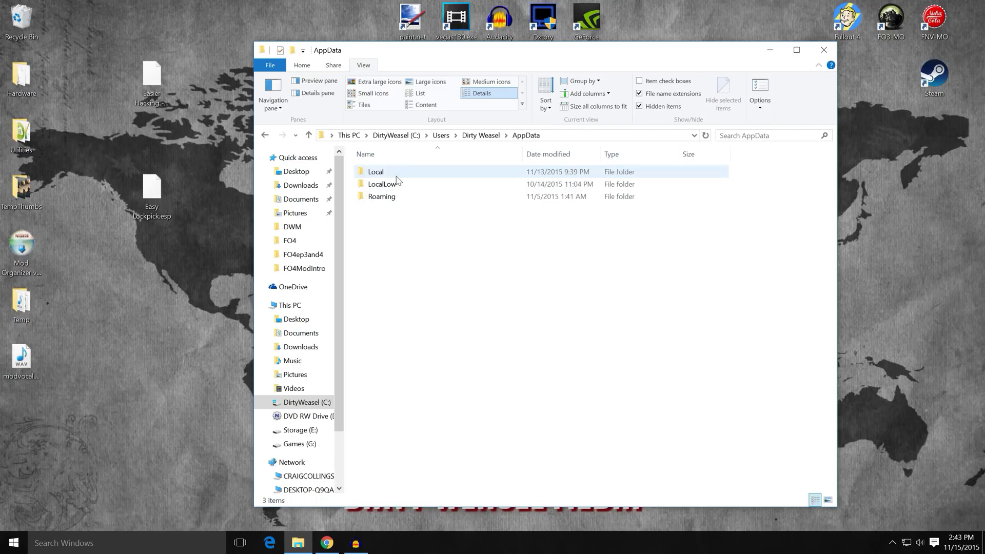
double_click(401, 174)
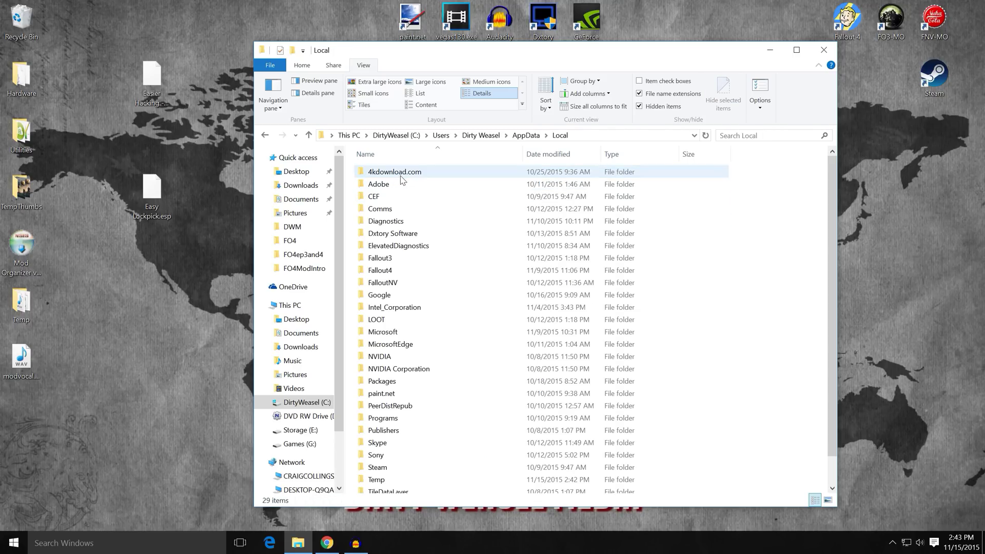
double_click(405, 270)
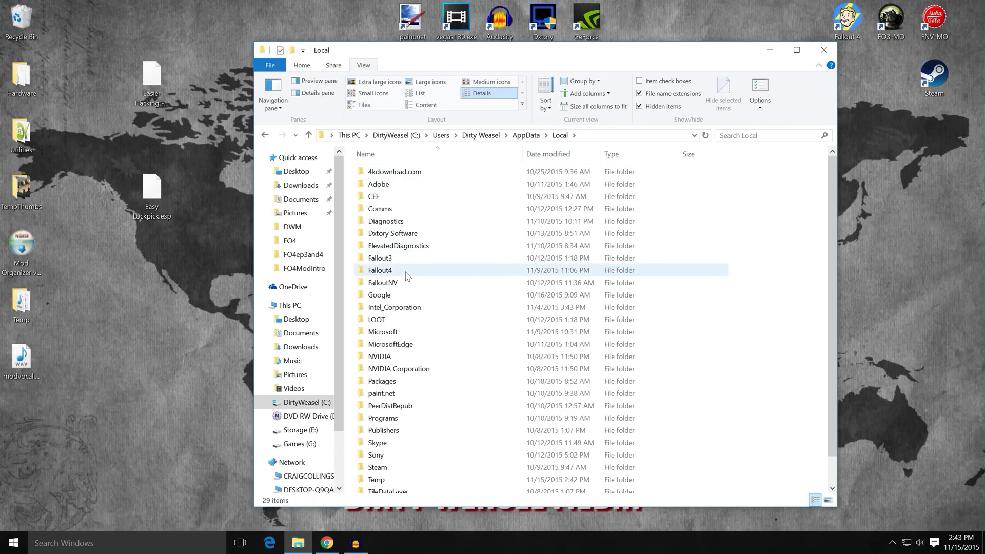
key(p)
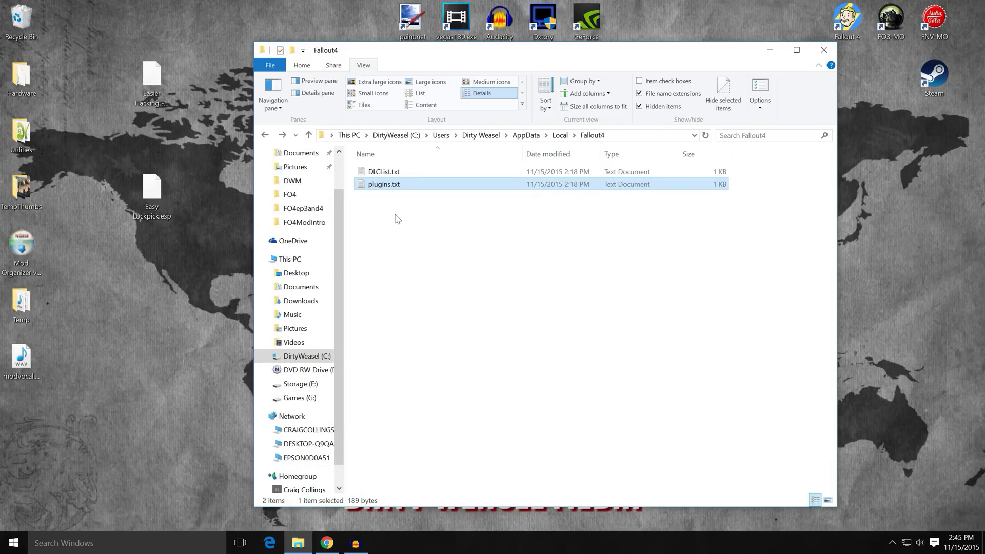
double_click(394, 185)
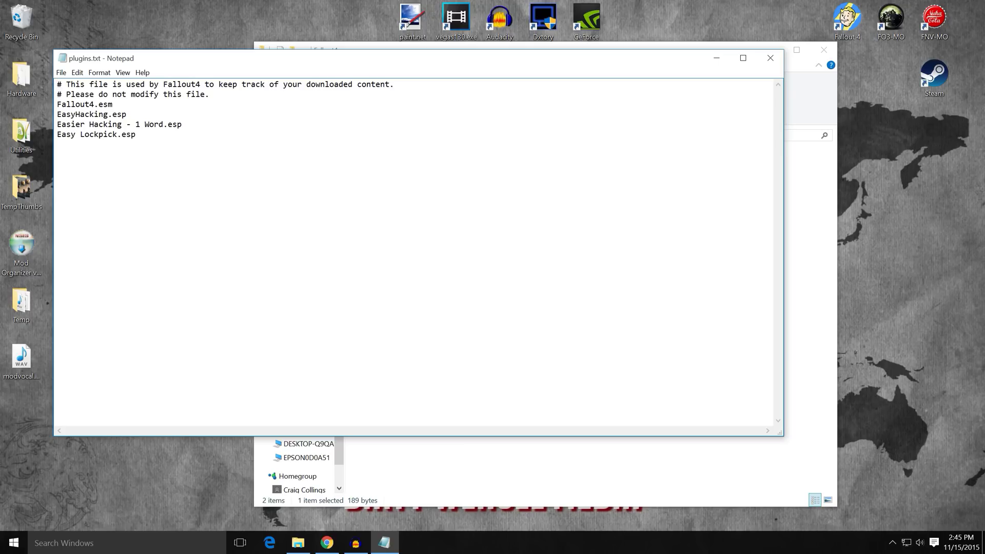
Review the Easier Hacking and Easy Lockpick .esp lines in plugins.txt, then close Notepad.
key(shift+Down)
key(shift+Up)
click(770, 58)
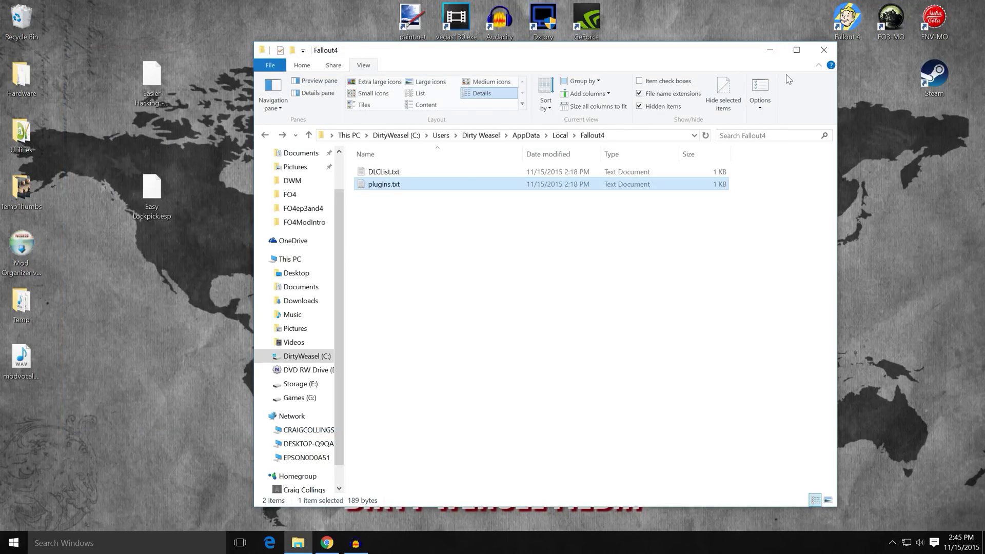
Close the Fallout4 folder, launch Fallout 4 and open its Data Files plugin list.
click(824, 51)
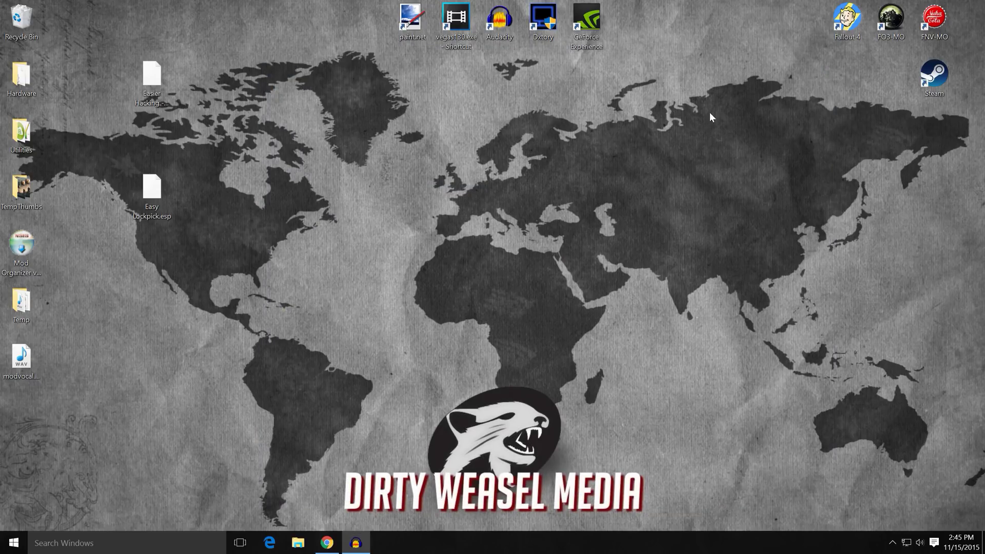
double_click(836, 34)
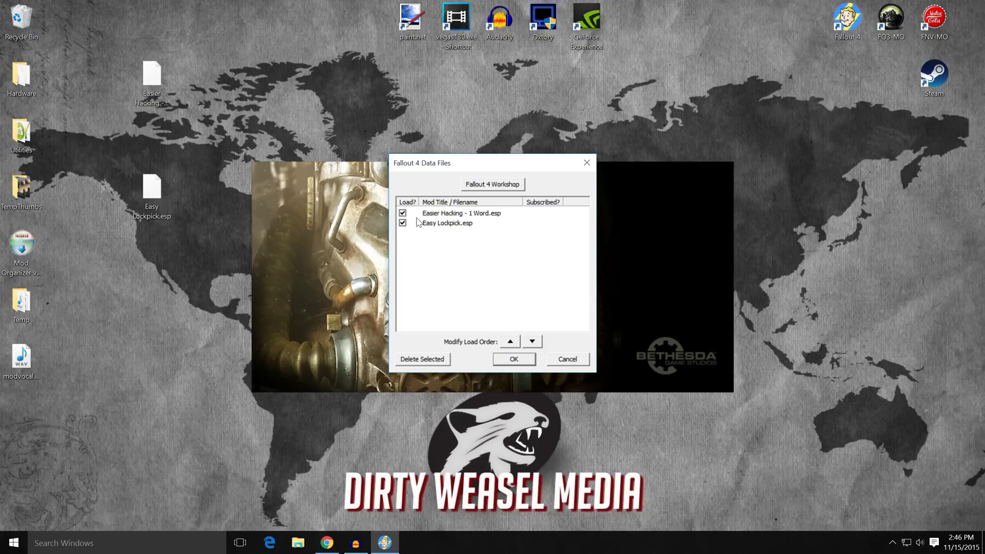
click(403, 213)
Keep Easier Hacking - 1 Word.esp enabled and reorder the plugins so it loads first.
click(405, 212)
click(402, 213)
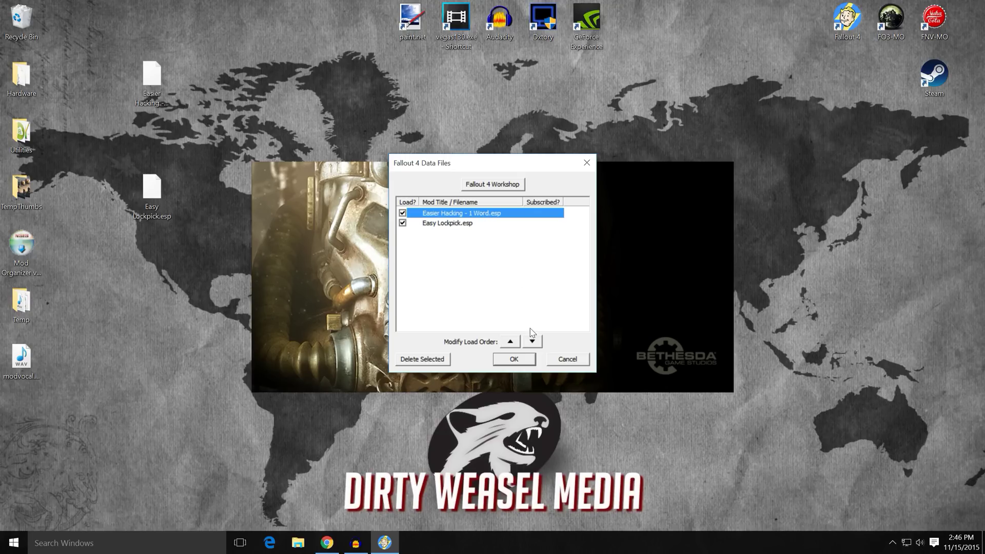
click(538, 342)
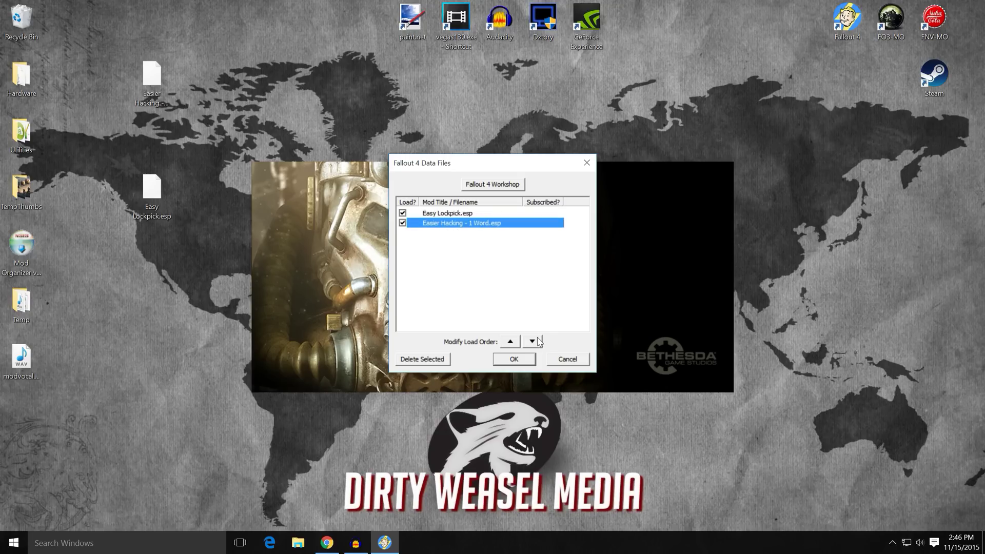
click(510, 341)
click(448, 226)
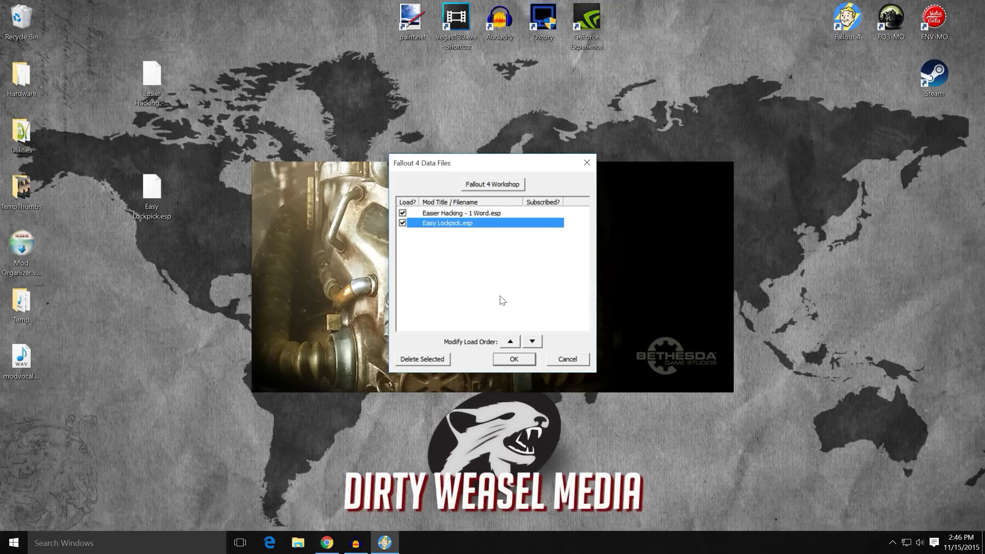
click(532, 341)
click(511, 342)
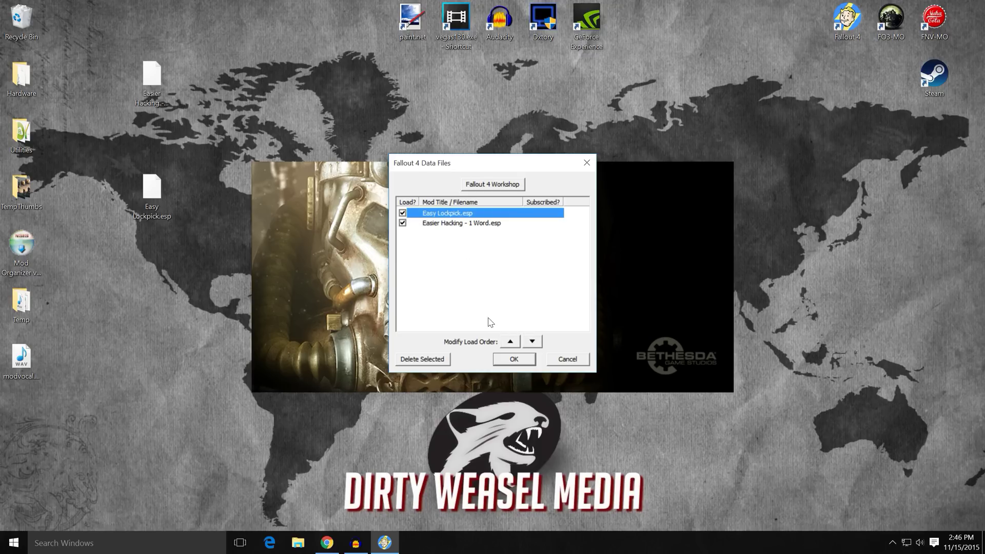
click(464, 224)
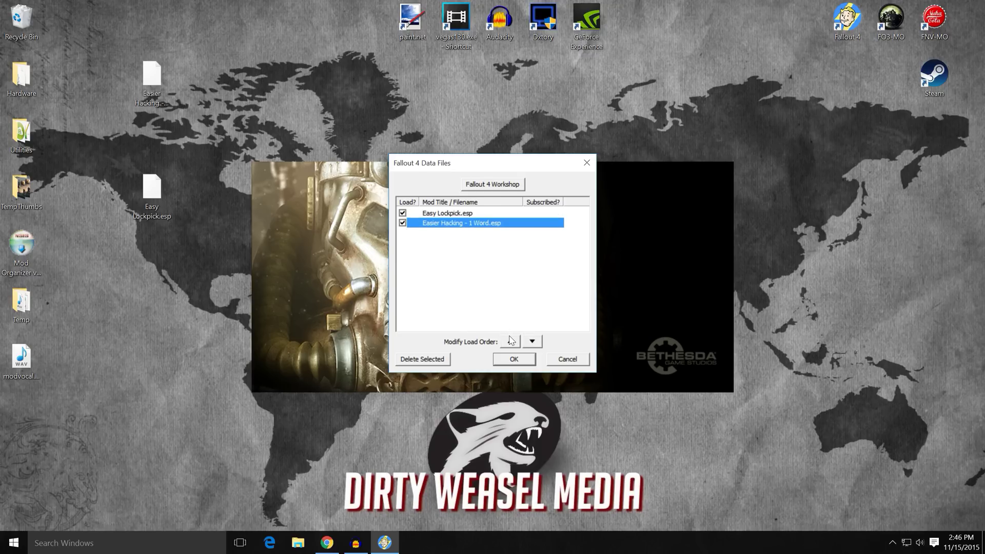
click(510, 341)
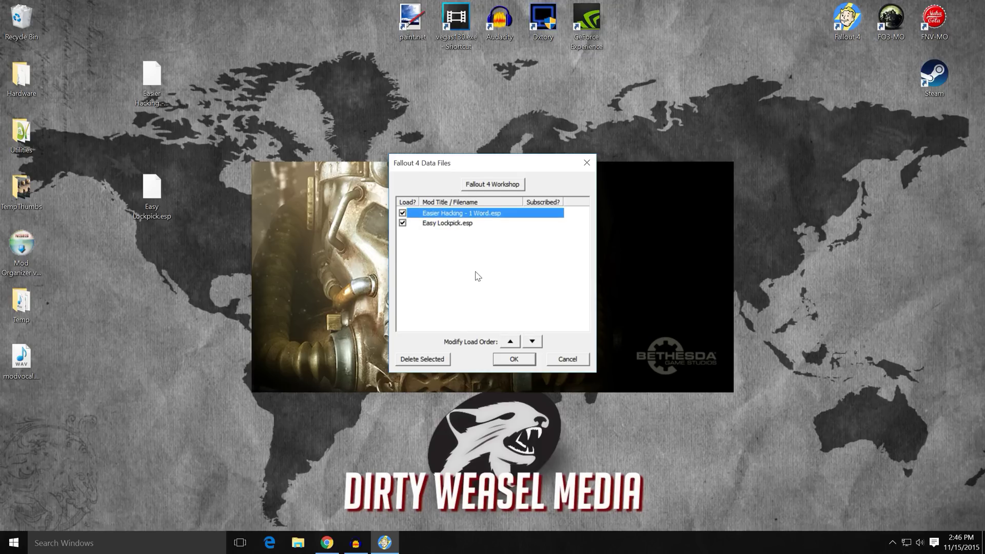
Leave Easy Lockpick.esp enabled and close the Data Files list without saving.
click(403, 223)
click(403, 223)
click(563, 360)
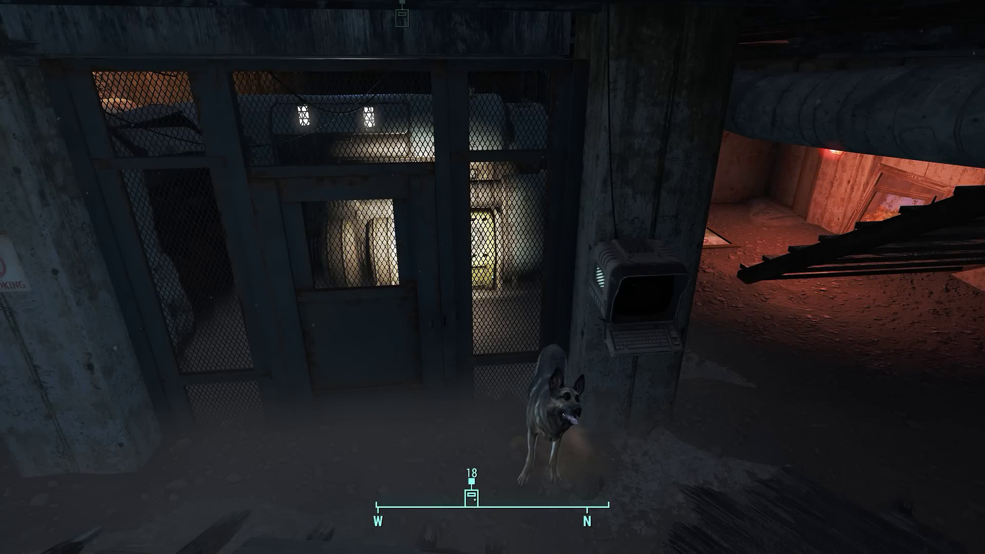
Walk to the Novice security gate and pick its lock open without breaking a bobby pin.
key(w)
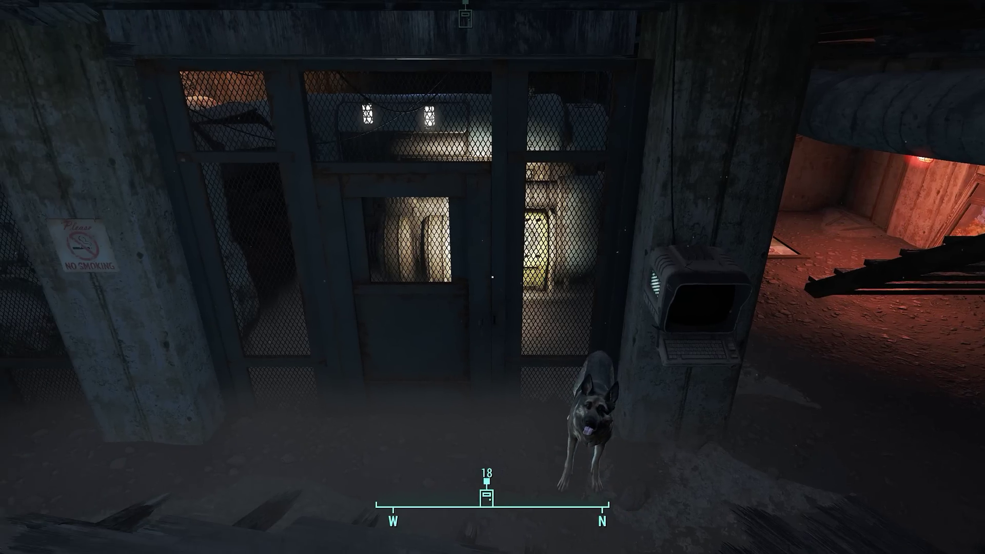
key(w)
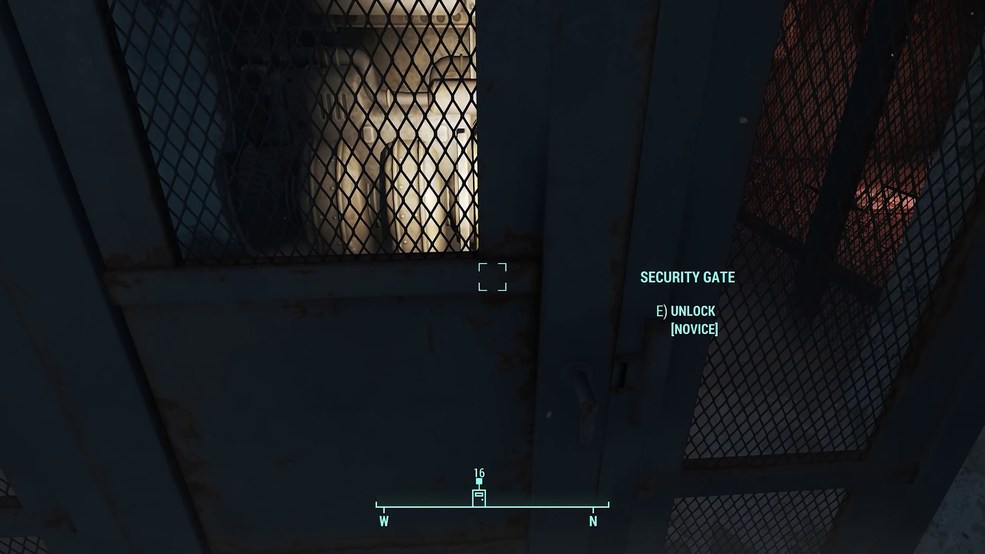
key(e)
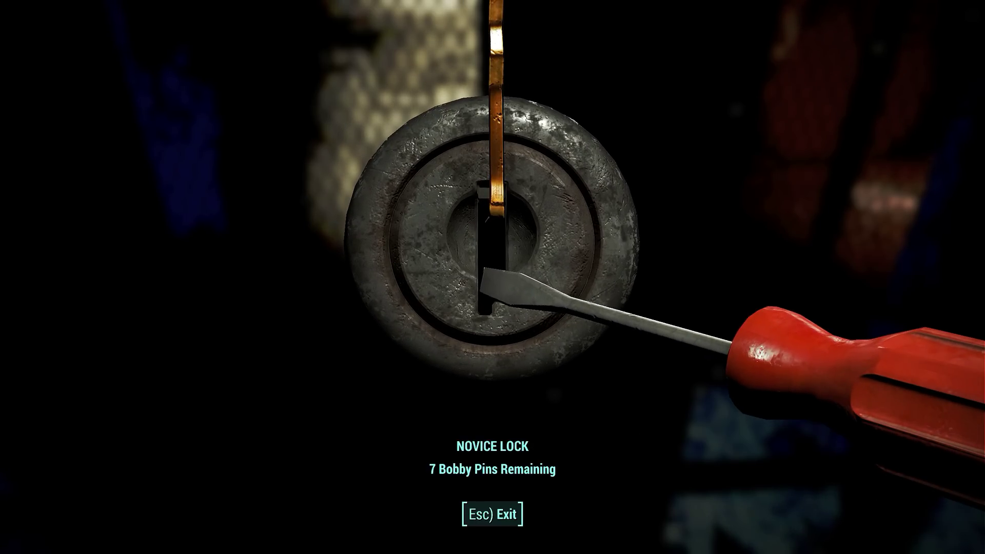
key(d)
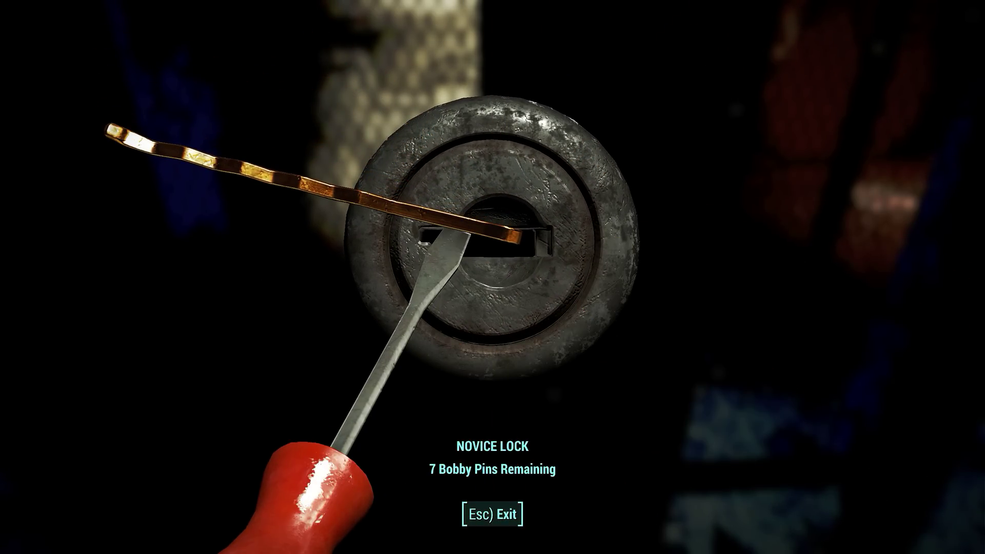
key(w)
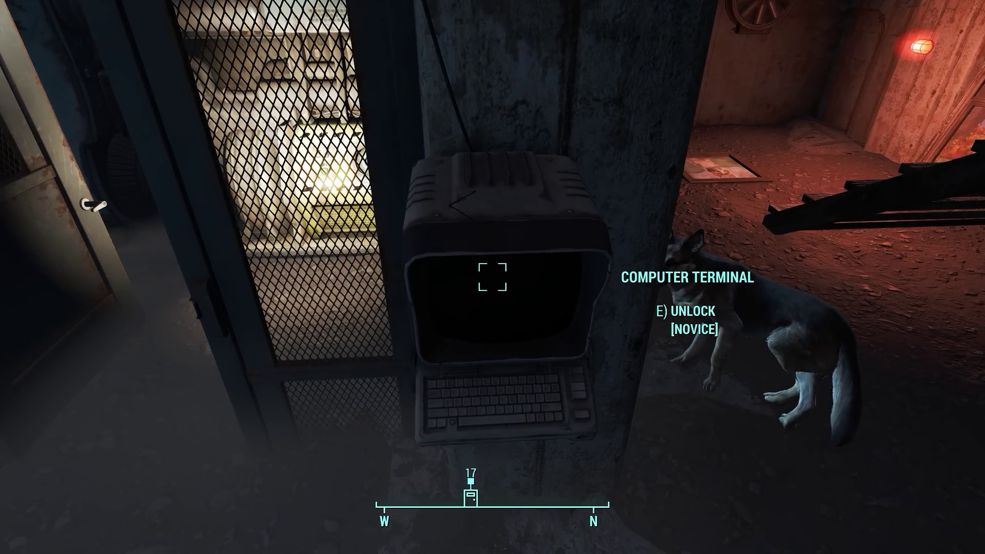
Hack the Novice terminal with FRIED on the first guess, then exit and step back.
key(e)
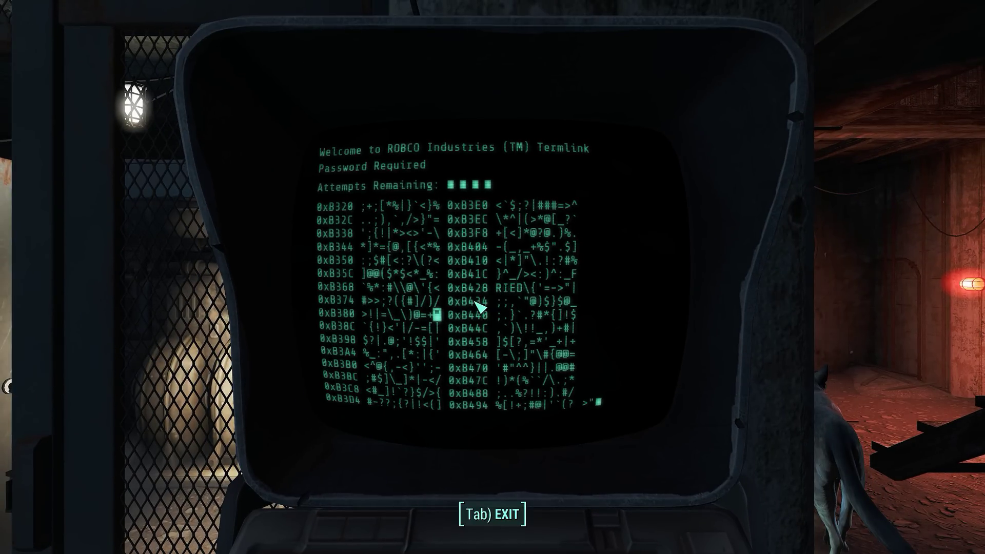
click(507, 290)
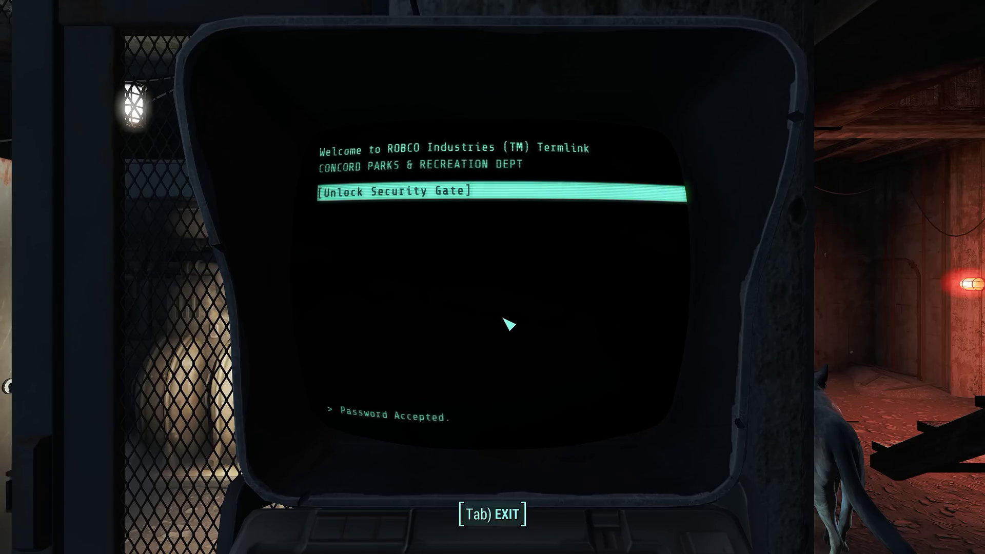
key(Tab)
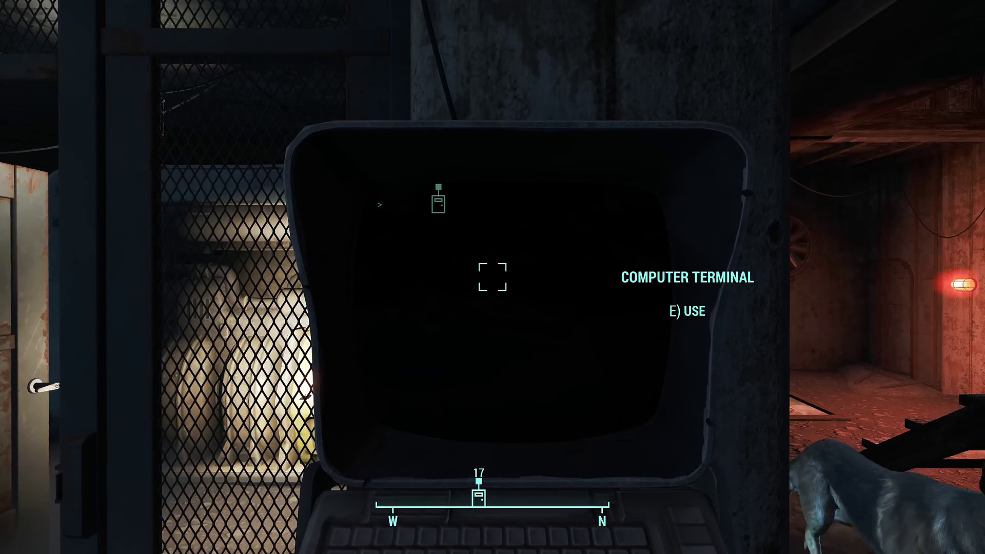
key(a)
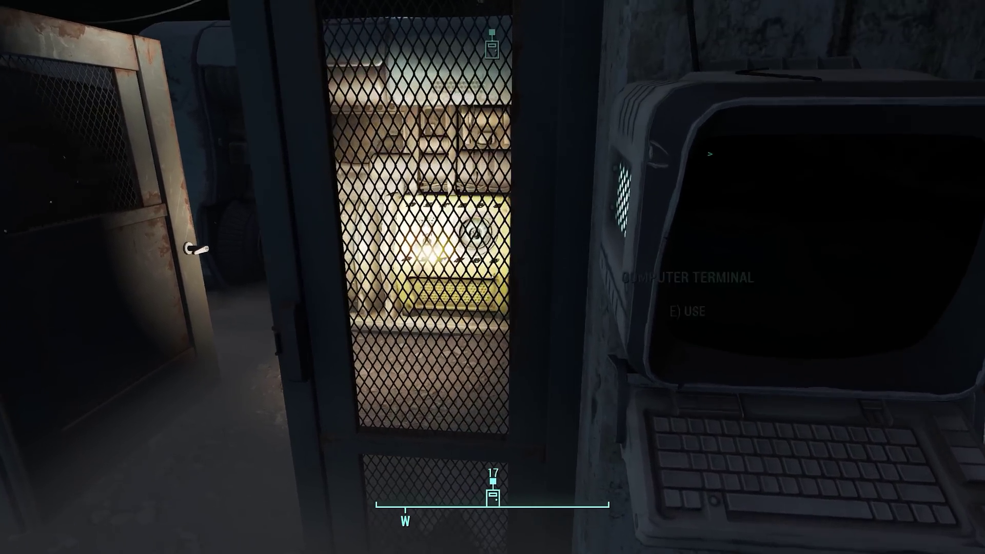
key(s)
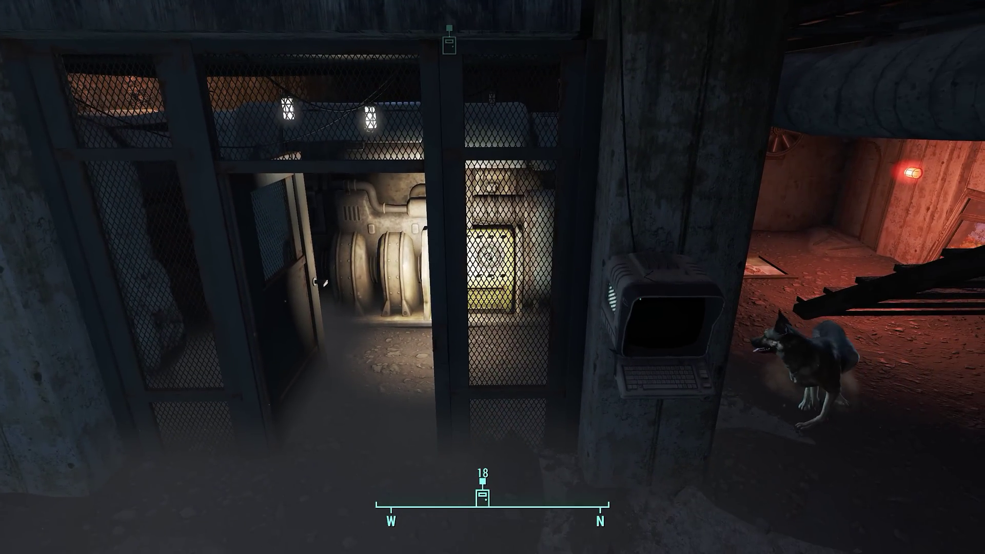
key(w)
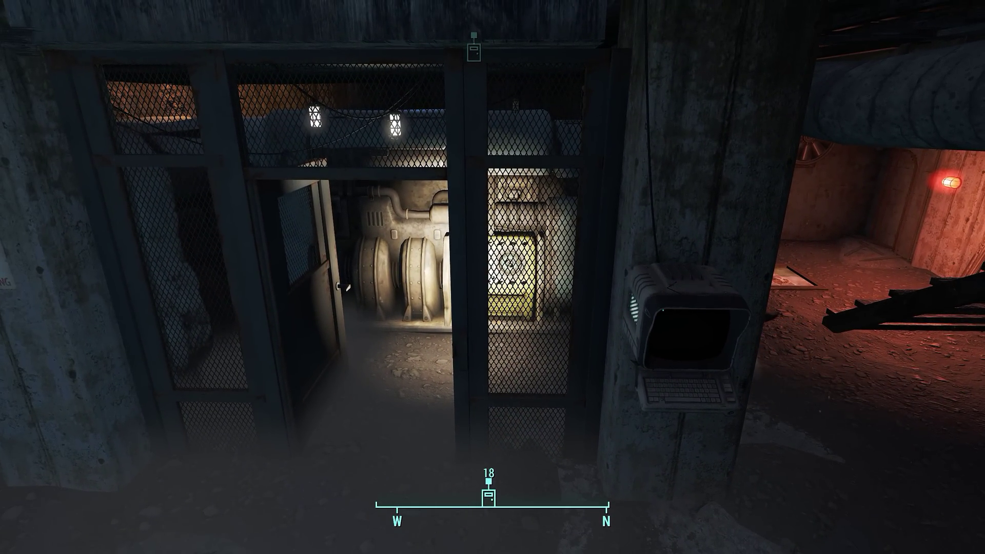